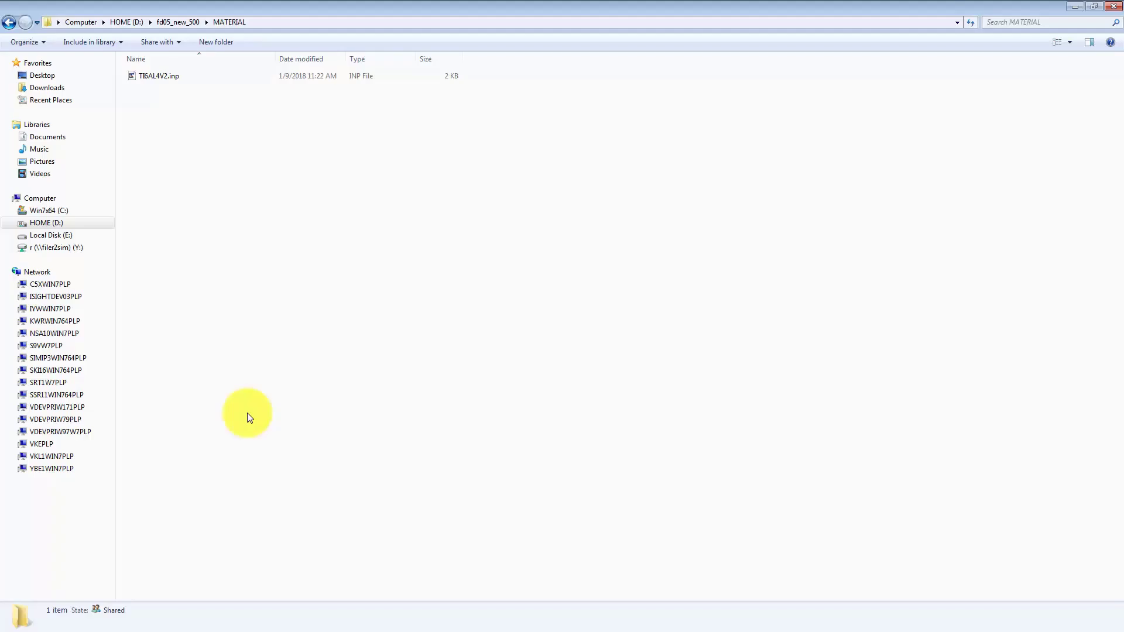
Select TI6AL4V2.inp in the D:\fd05_new_500\MATERIAL folder.
click(164, 78)
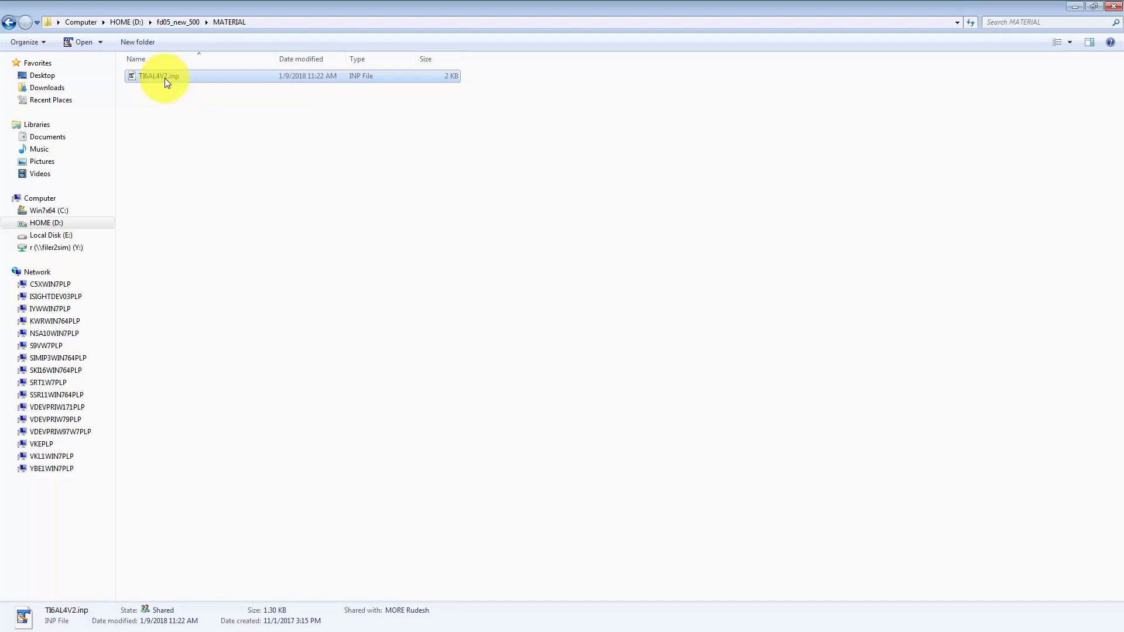
Open TI6AL4V2.inp in TextPad and read through its density (4.43e-09), elastic and thermal data.
click(170, 76)
double_click(170, 76)
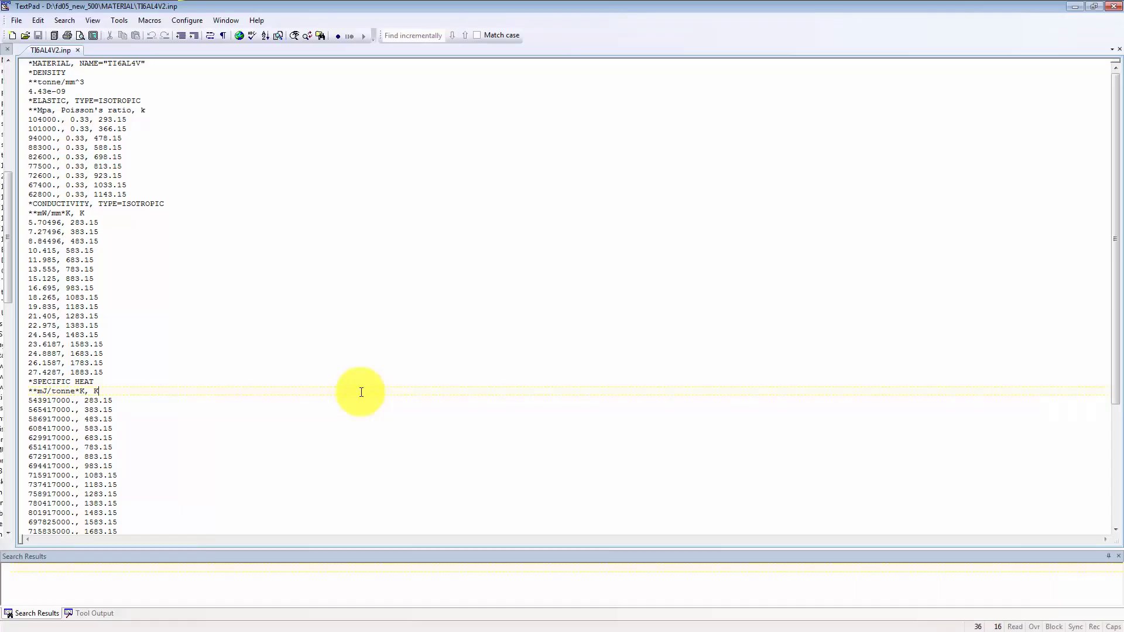
click(63, 91)
scroll(106, 291, down, 6)
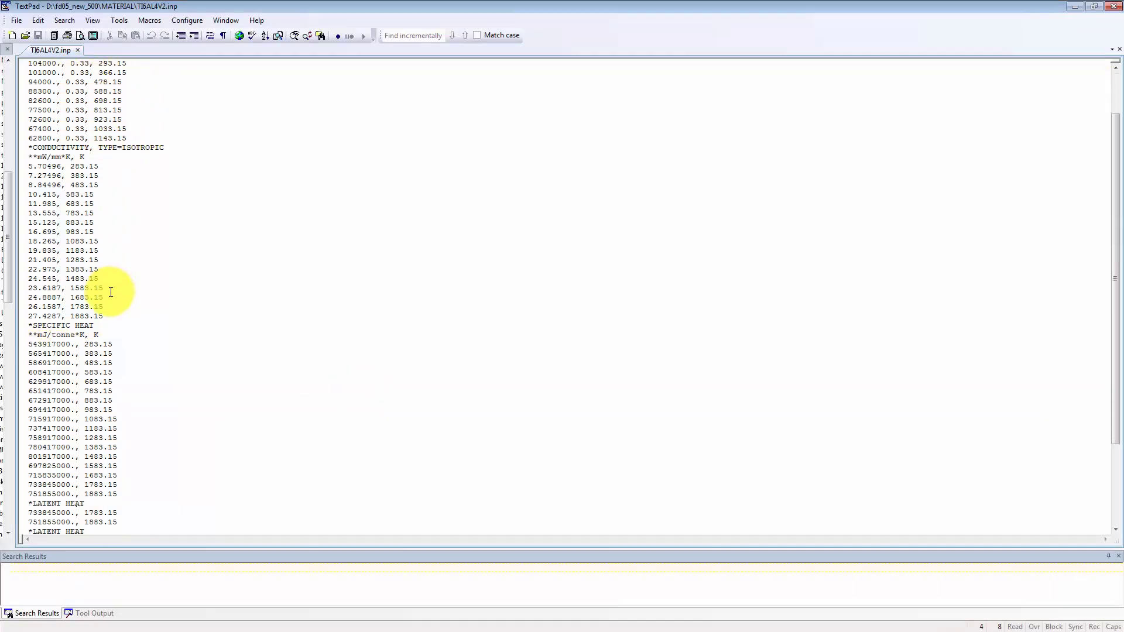
scroll(142, 330, down, 2)
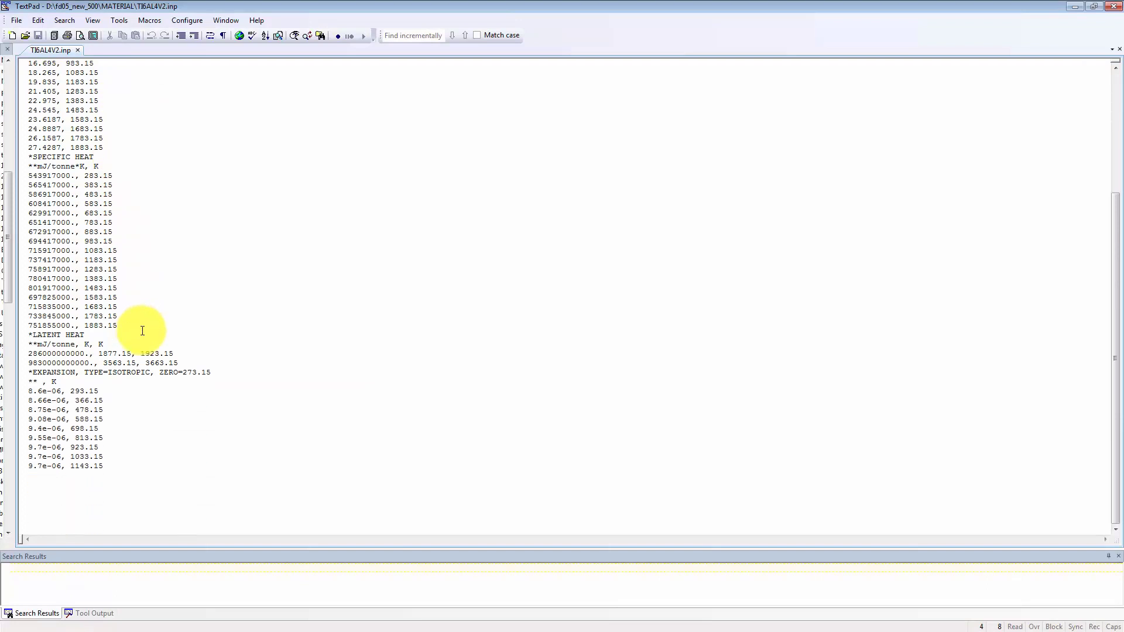
scroll(145, 316, up, 8)
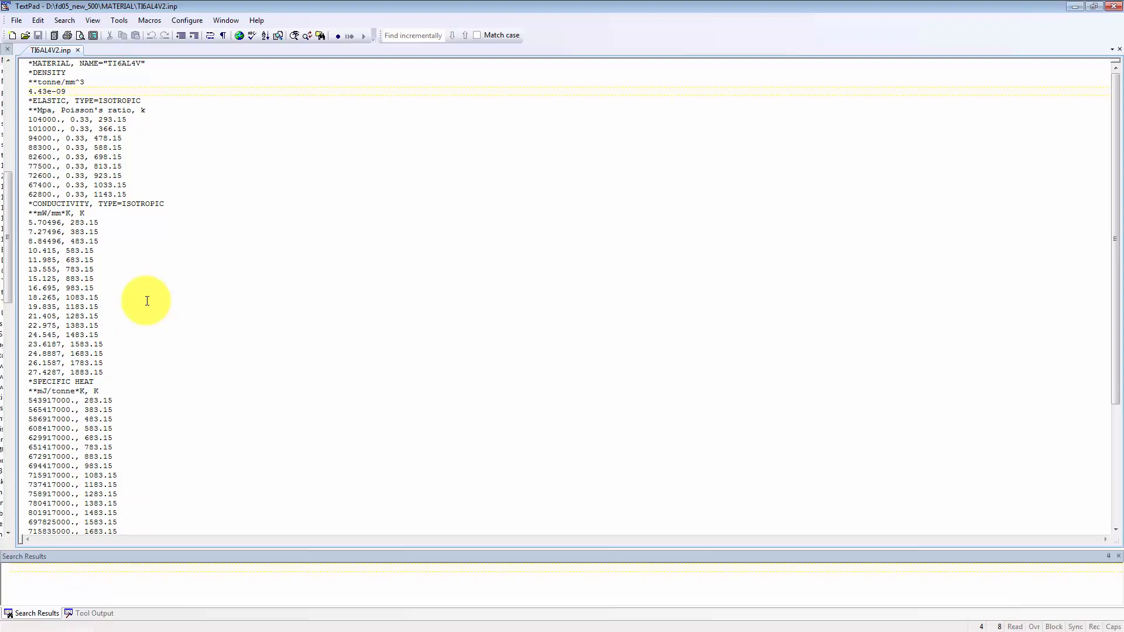
key(Right)
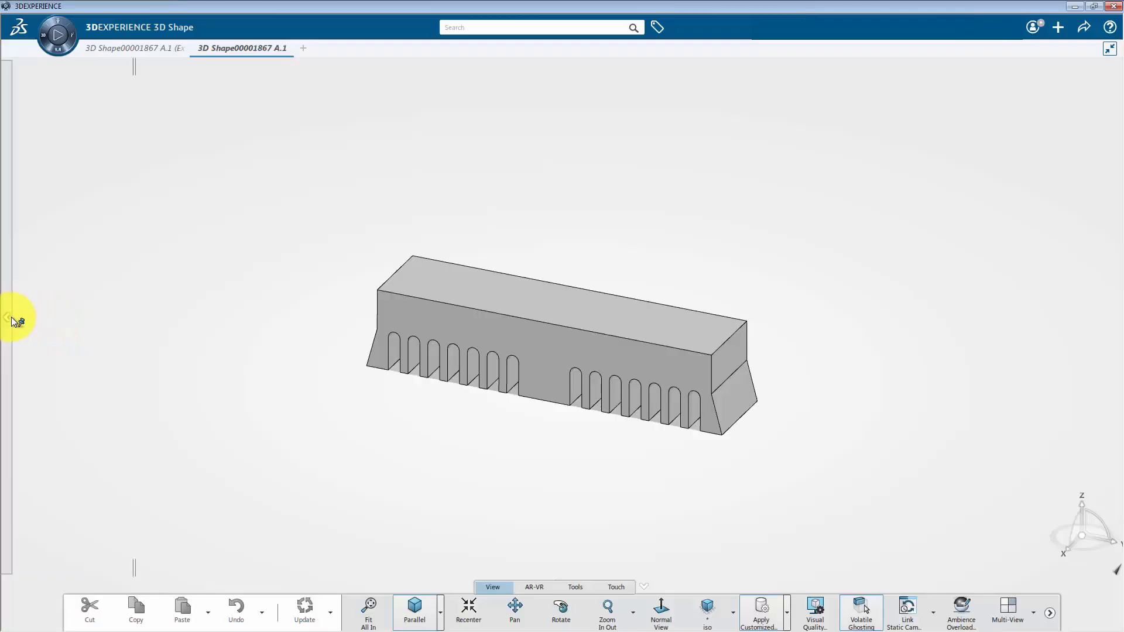
Show the specification tree of 3D Shape00001867 and expand its PartBody.
click(13, 318)
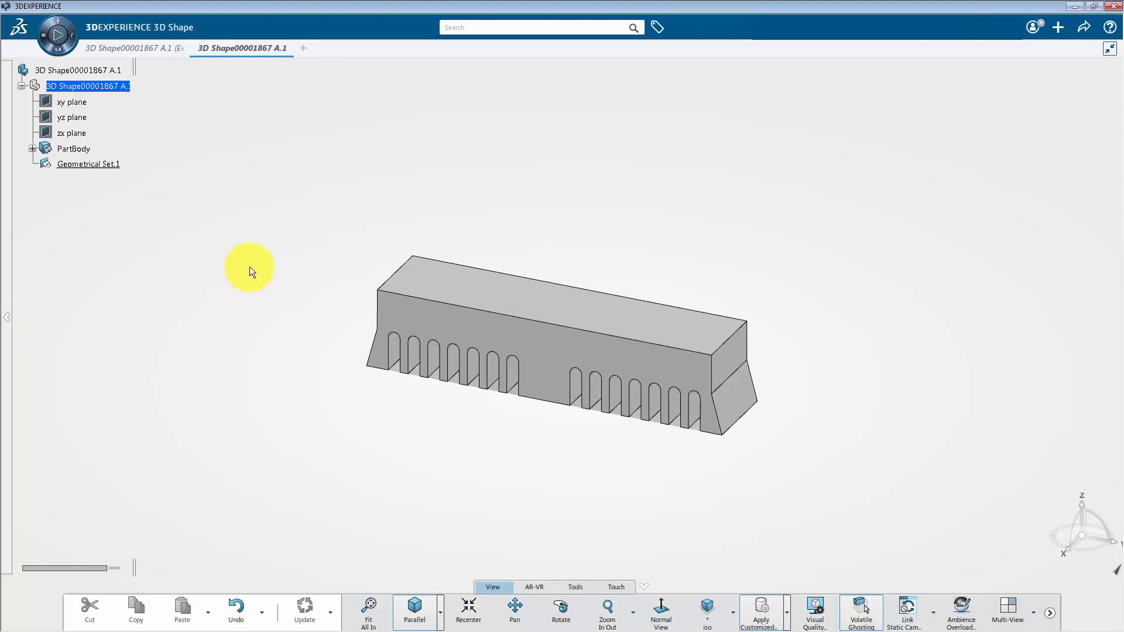
click(34, 149)
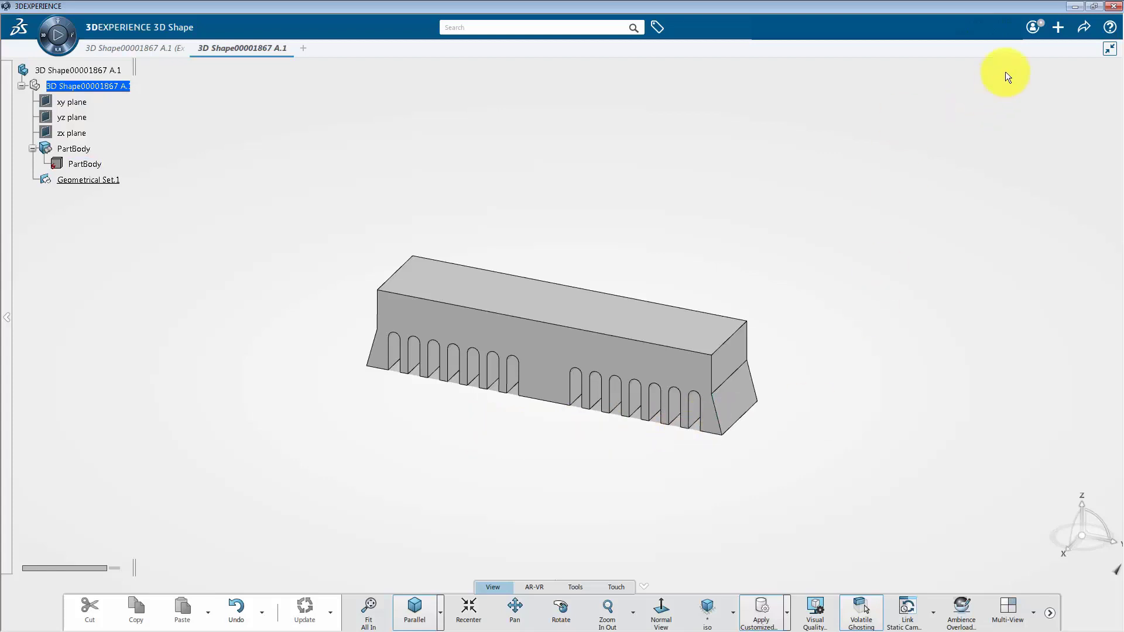
Open Preferences at General > Parameters and Measure > Units.
click(1036, 30)
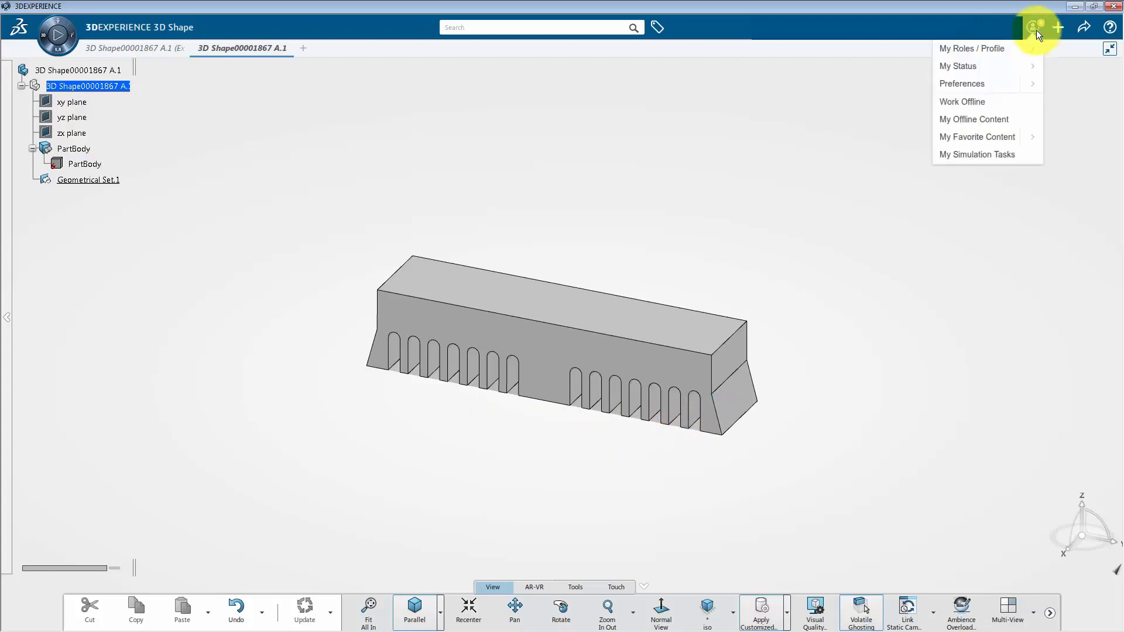
click(999, 83)
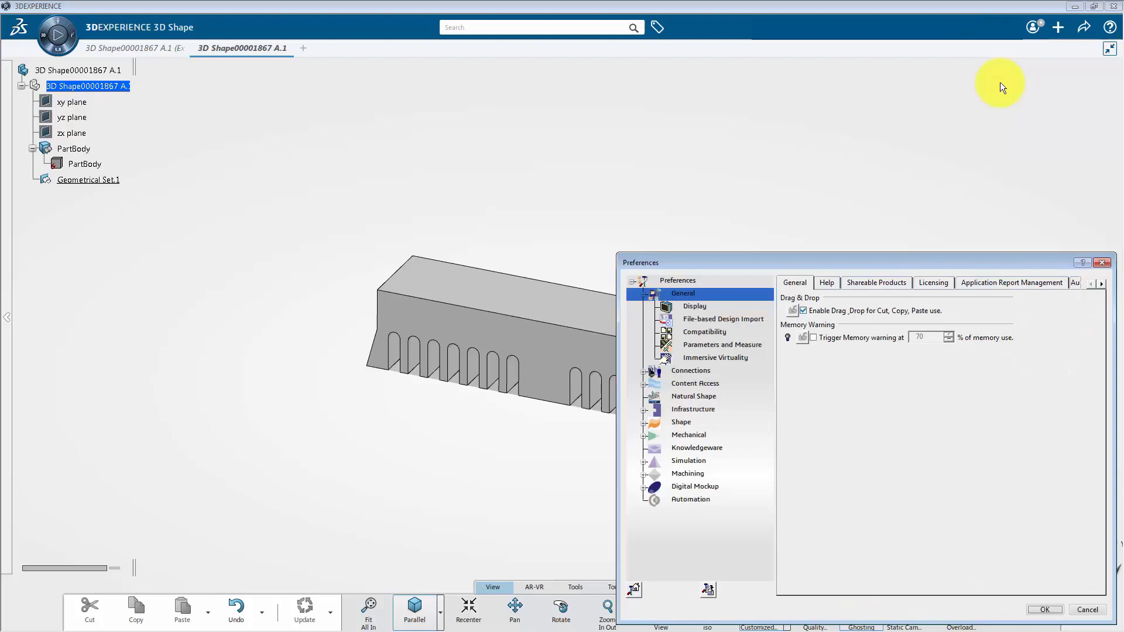
click(757, 342)
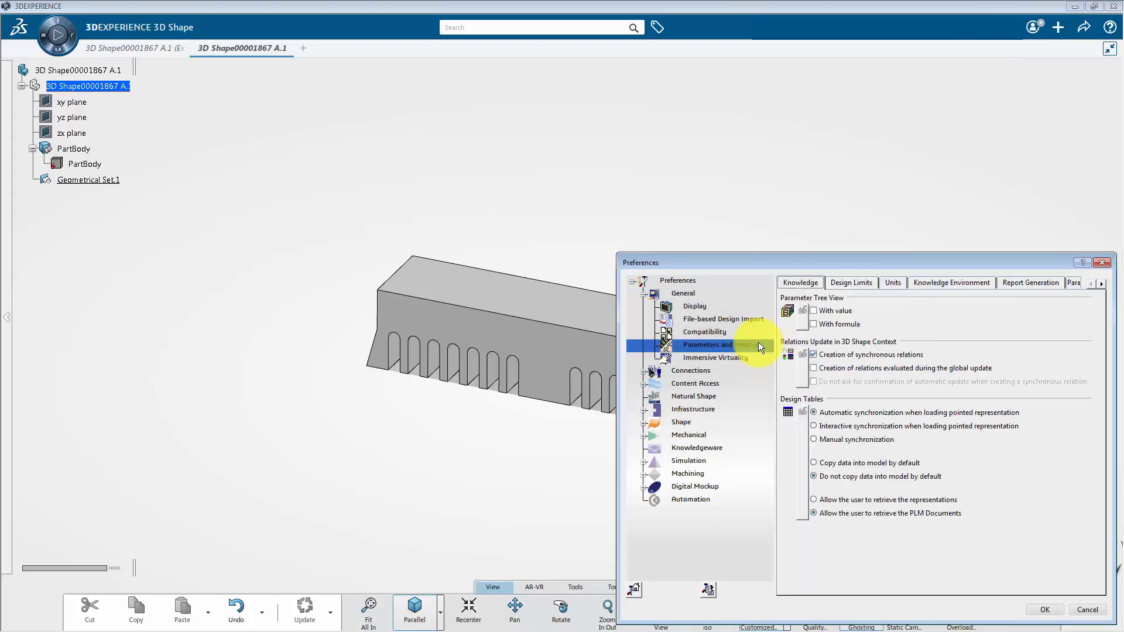
click(888, 283)
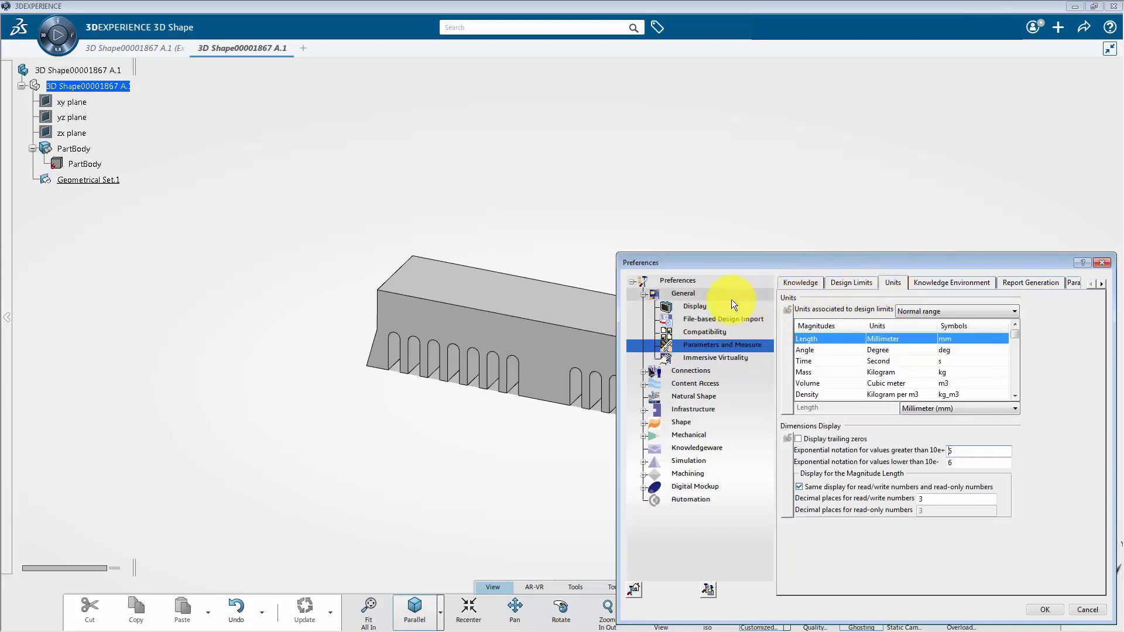
Review the Angle, Time, Mass and Volume units, then set Length to Meter (m).
click(808, 350)
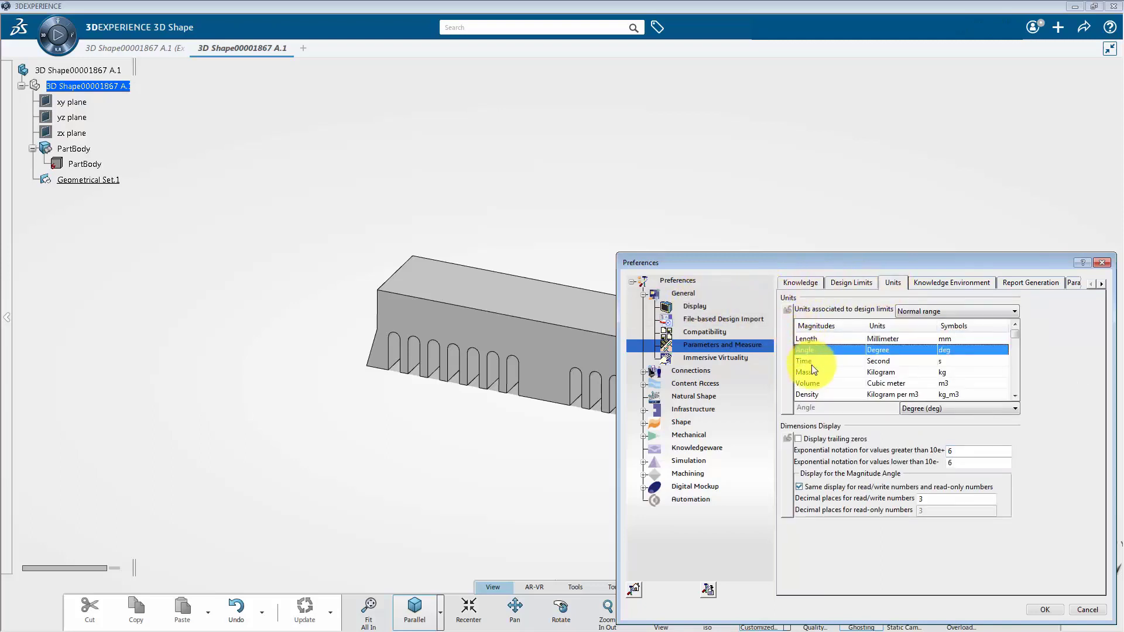
click(807, 362)
click(806, 373)
click(807, 381)
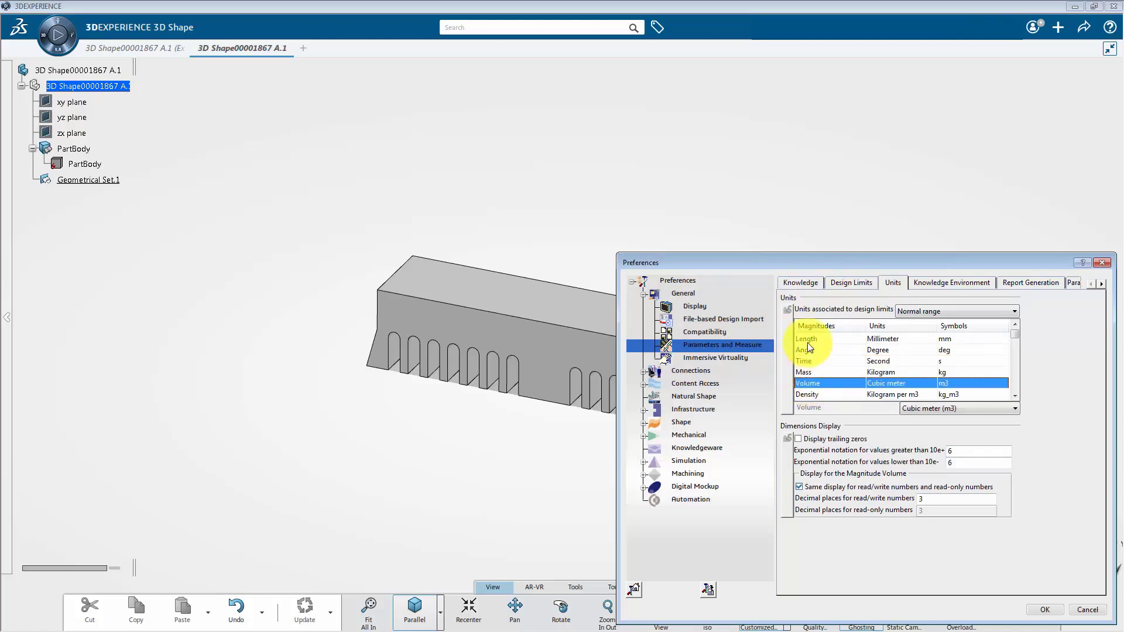
click(807, 339)
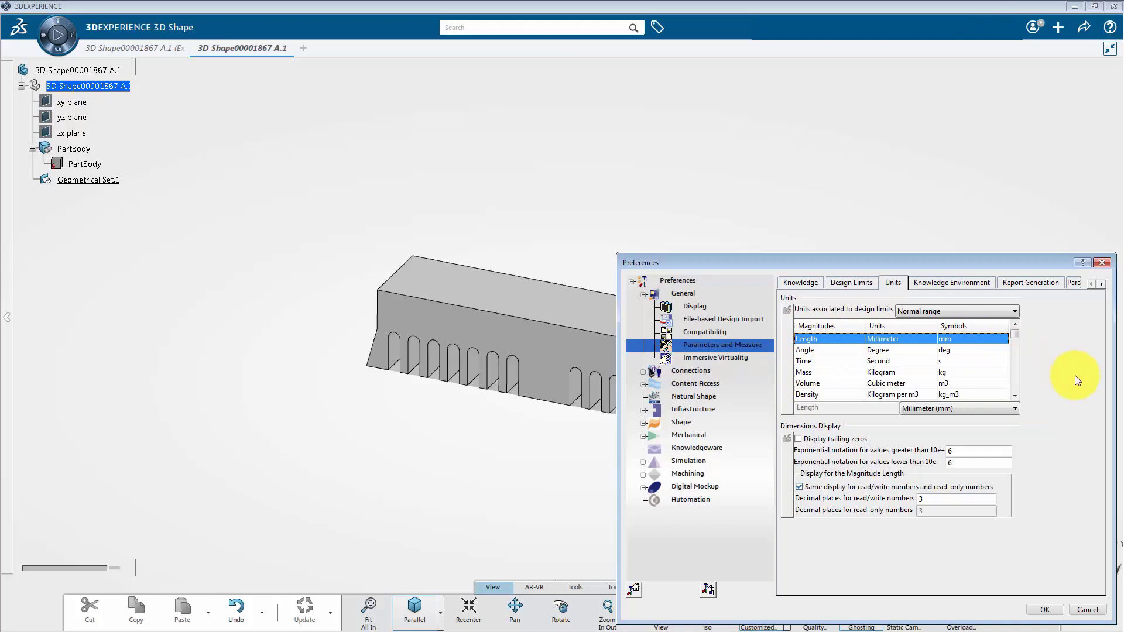
click(1015, 408)
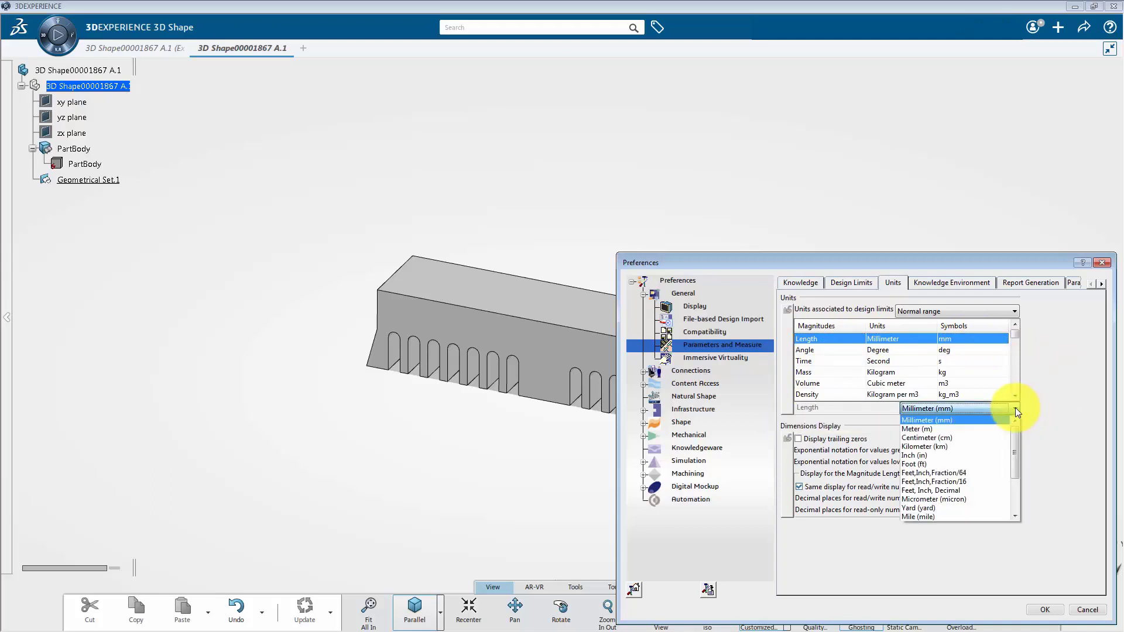
mouse_move(1019, 435)
mouse_down()
mouse_move(1016, 486)
mouse_move(1013, 427)
mouse_up()
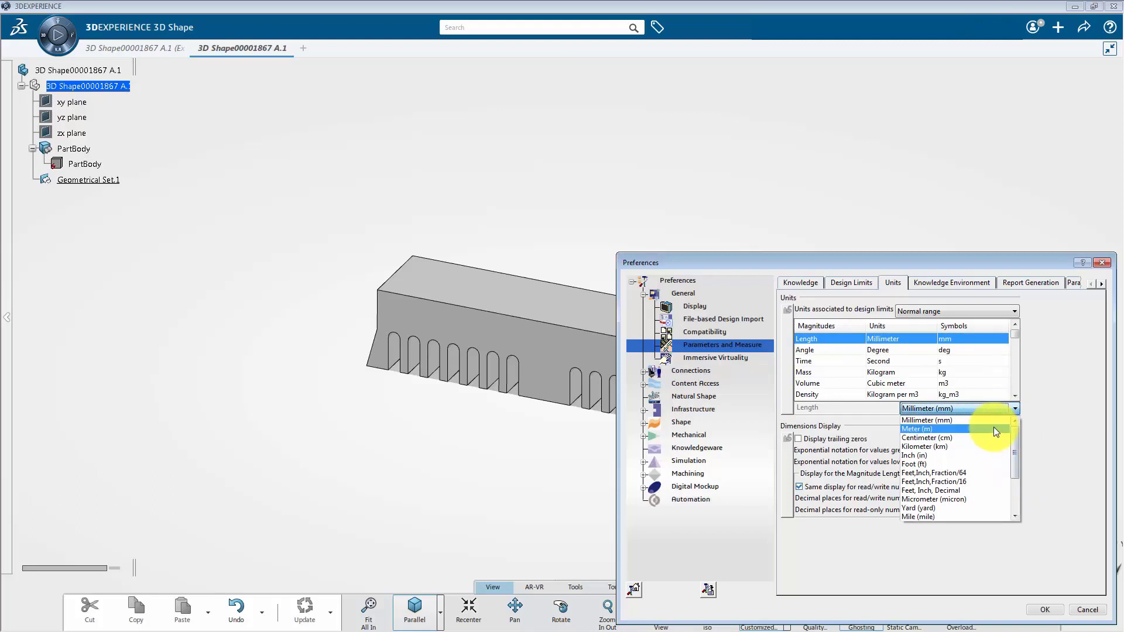
click(996, 431)
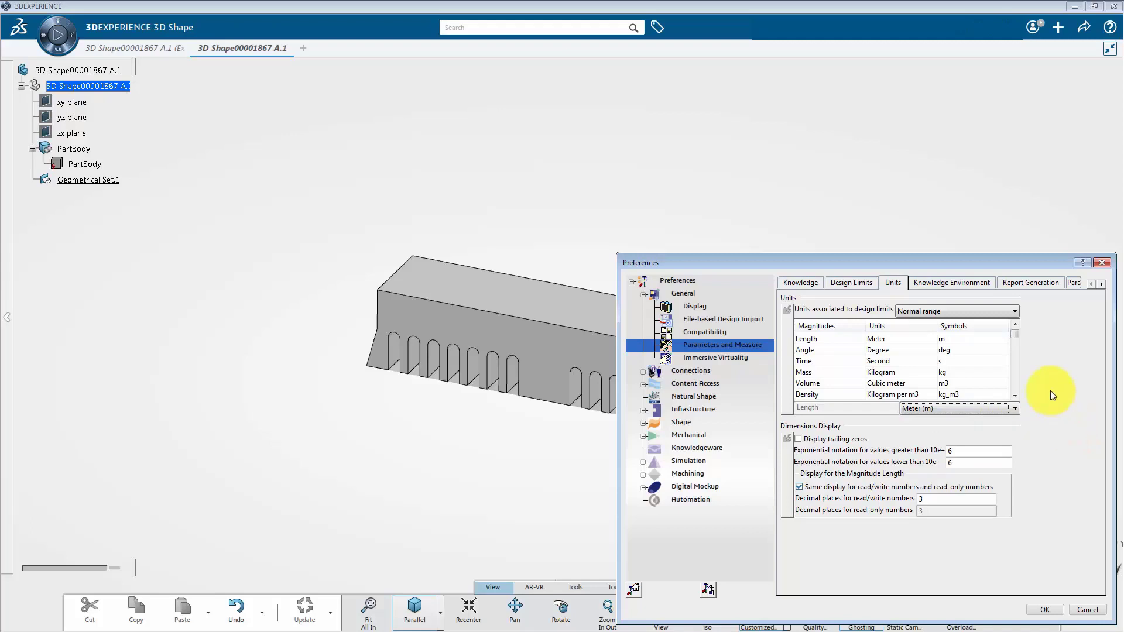
Apply the Meter length preference and start a file Import.
click(1047, 608)
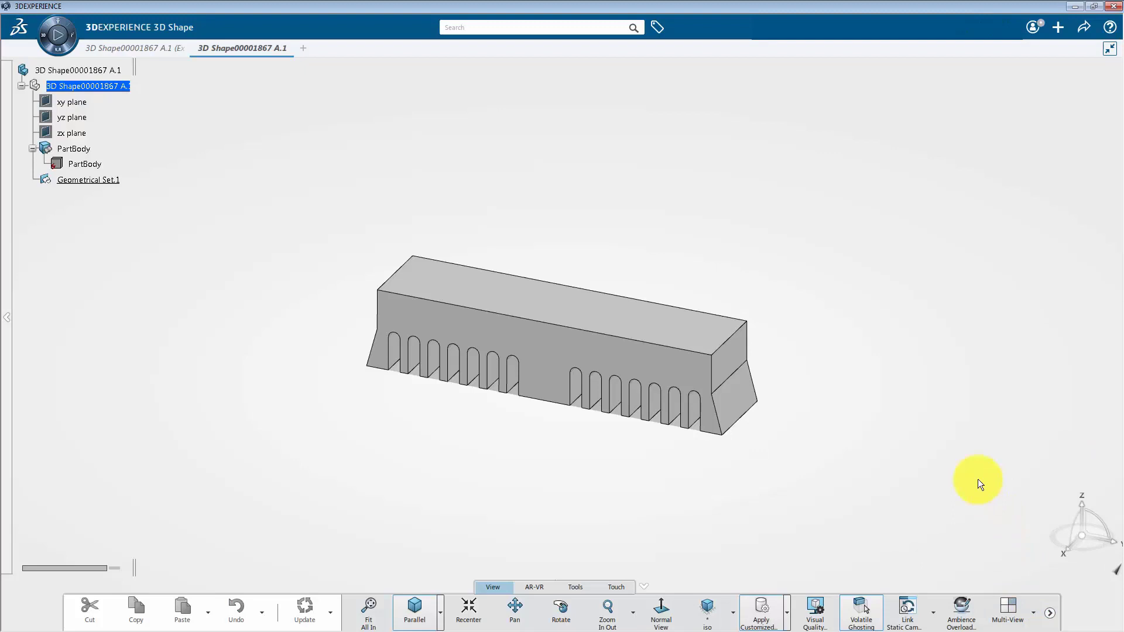
click(1057, 29)
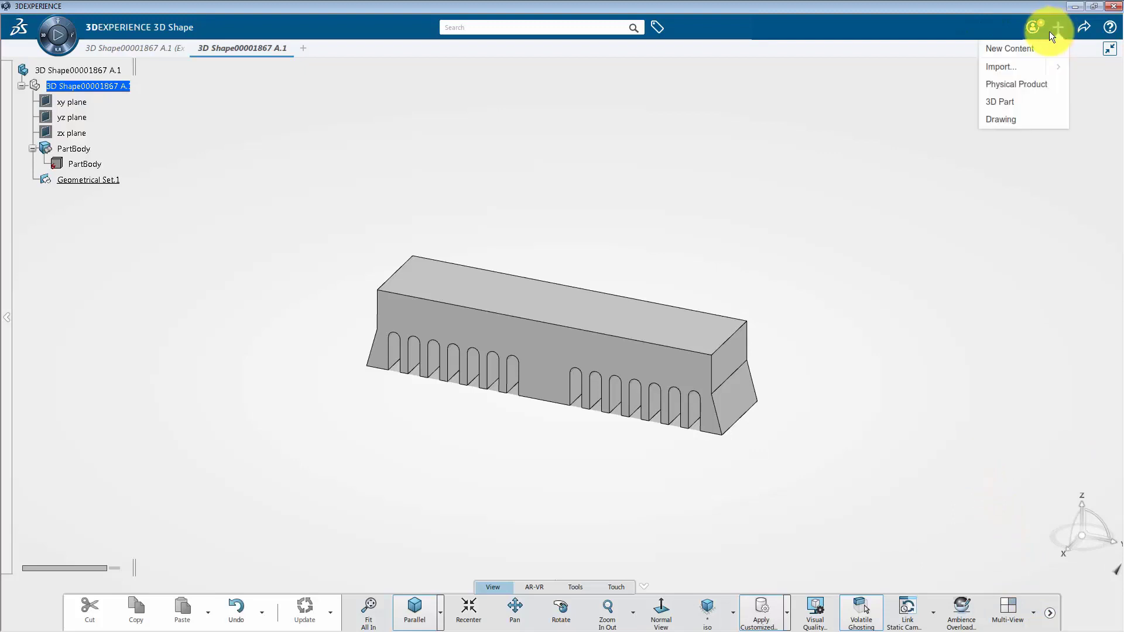
click(1029, 69)
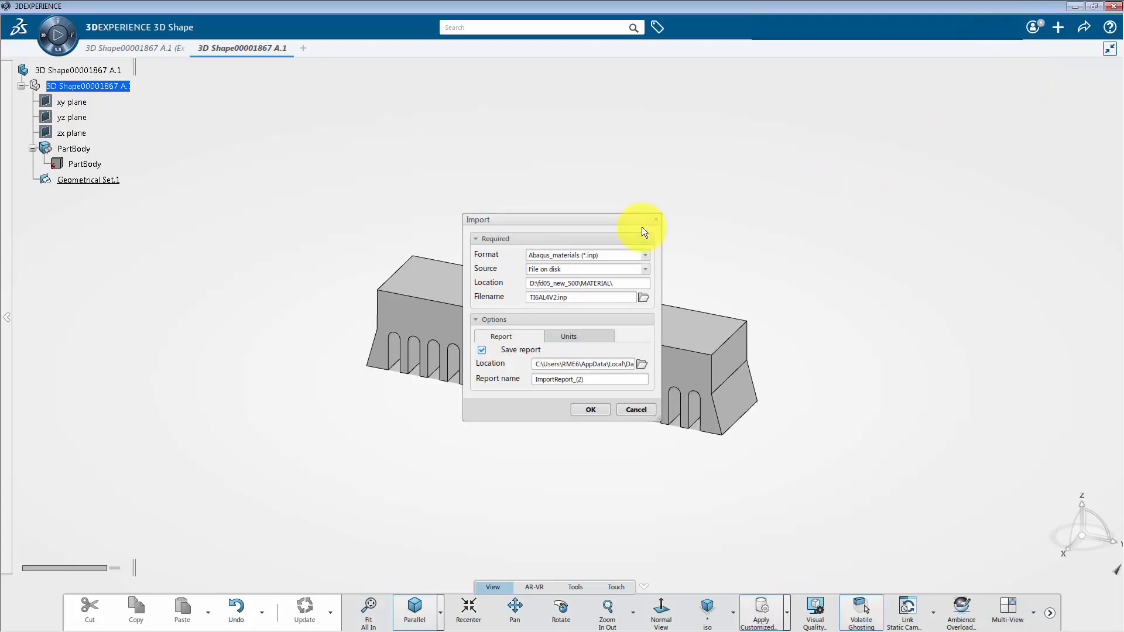
Set the import format to Abaqus_materials (*.inp) with D:\fd05_new_500\MATERIAL\TI6AL4V2.inp as source.
click(644, 255)
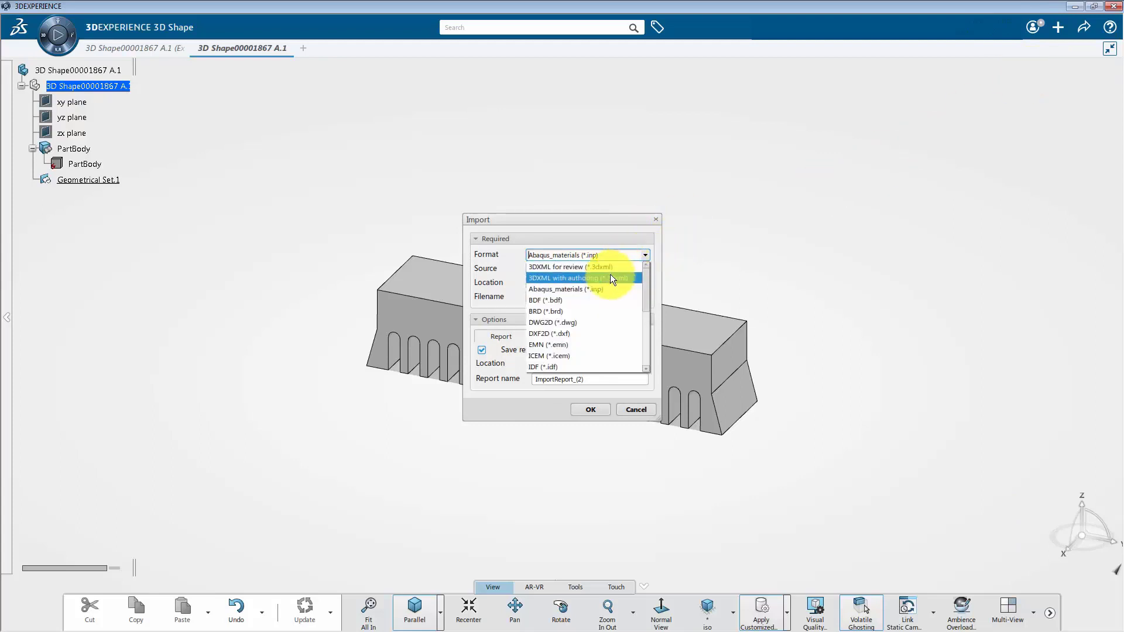
click(602, 289)
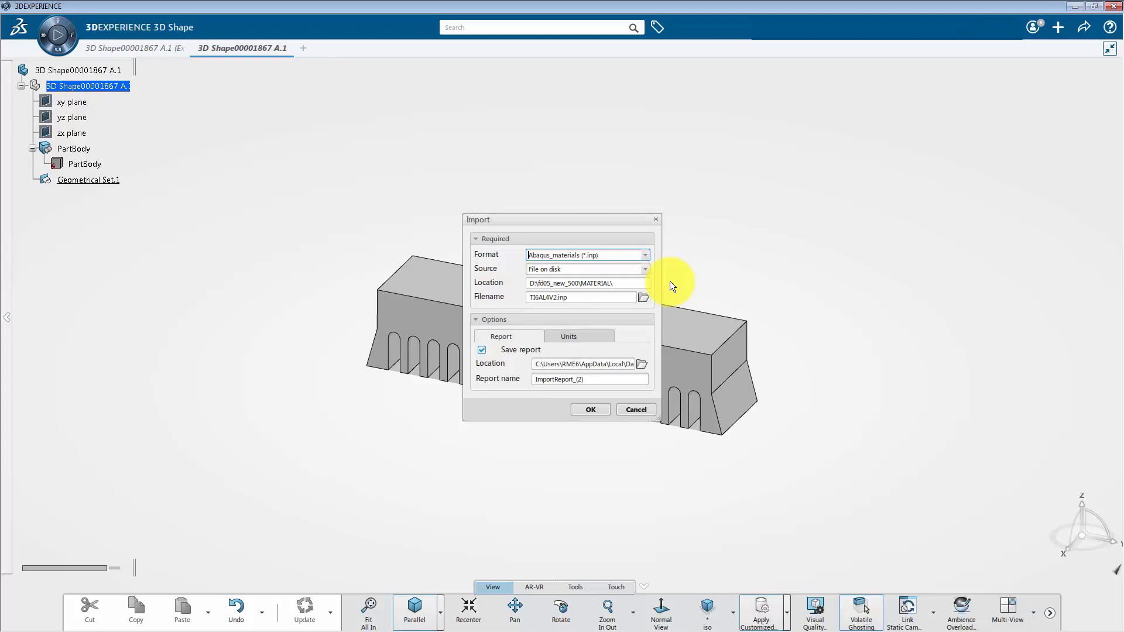
click(643, 297)
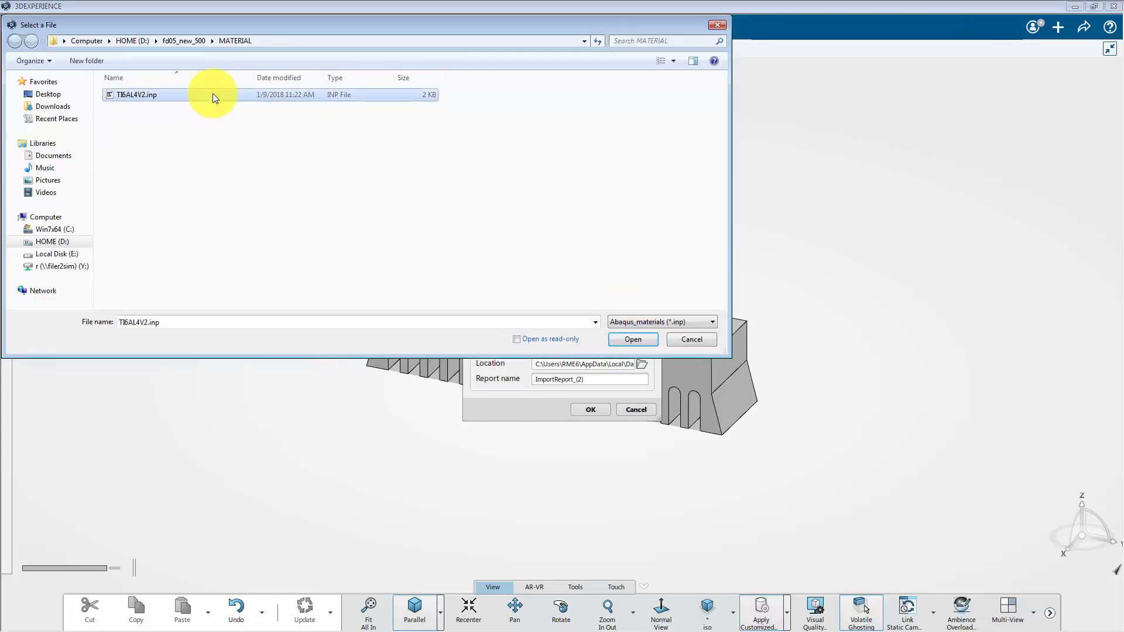
click(635, 337)
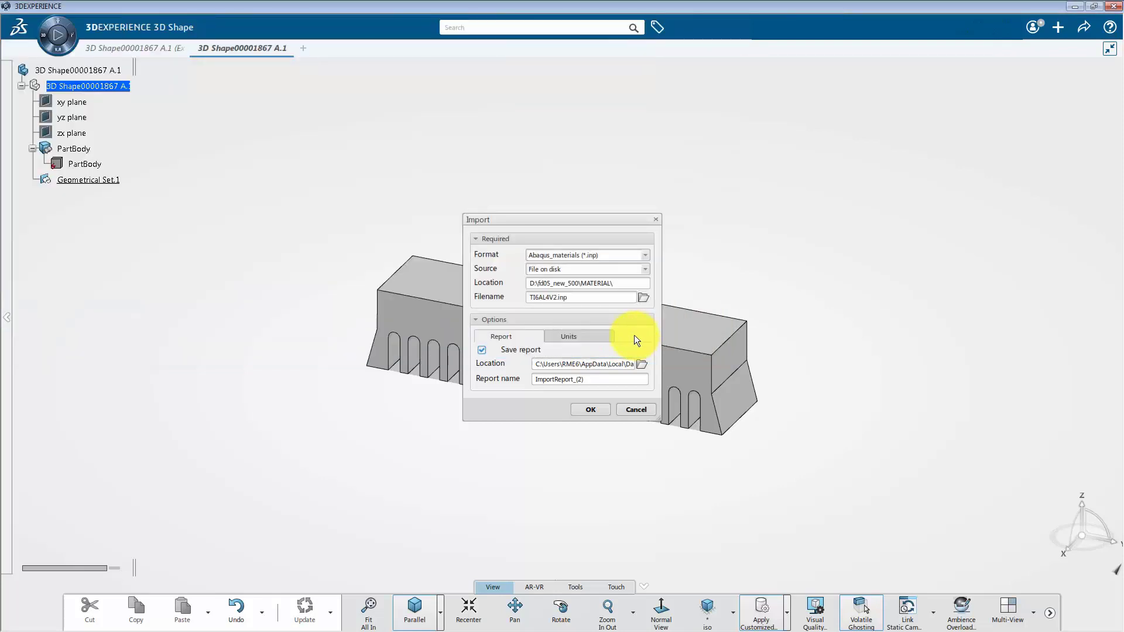
Check the import units and import TI6AL4V2.inp into the SIMULIA Material Editor.
click(593, 333)
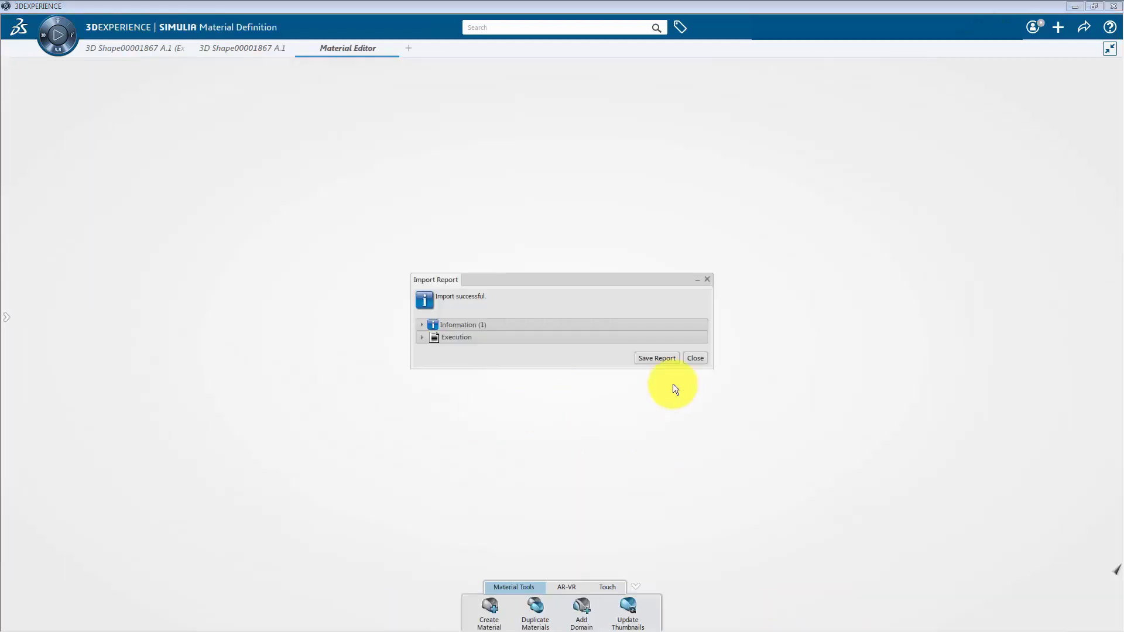
Close the import report and open the TI6AL4V material's Simulation Domain definition.
click(694, 358)
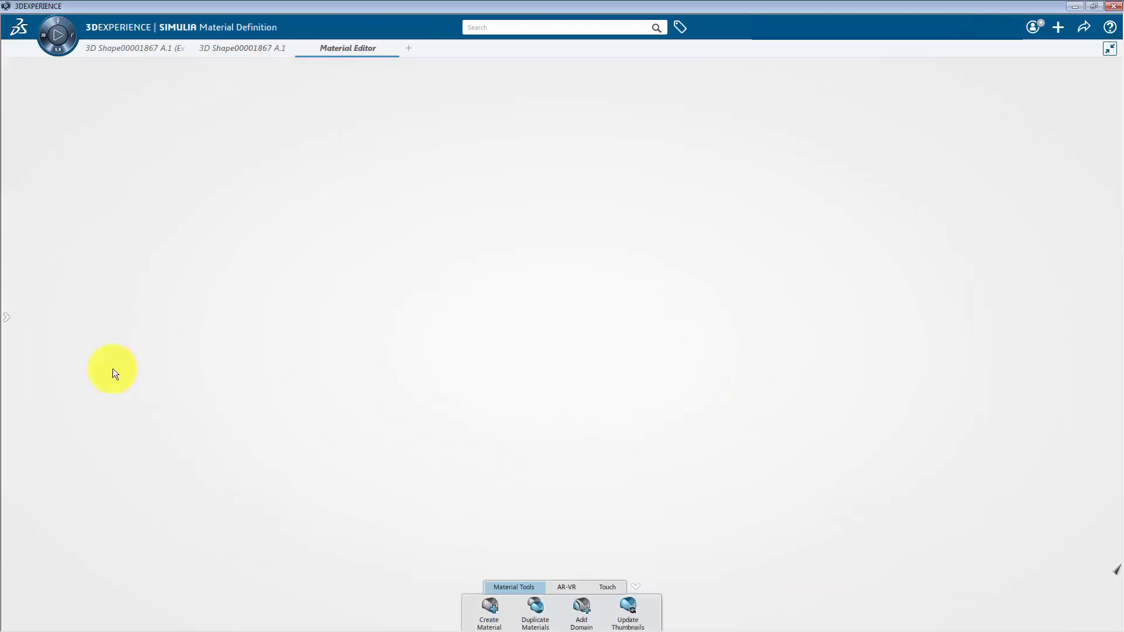
click(9, 319)
click(94, 101)
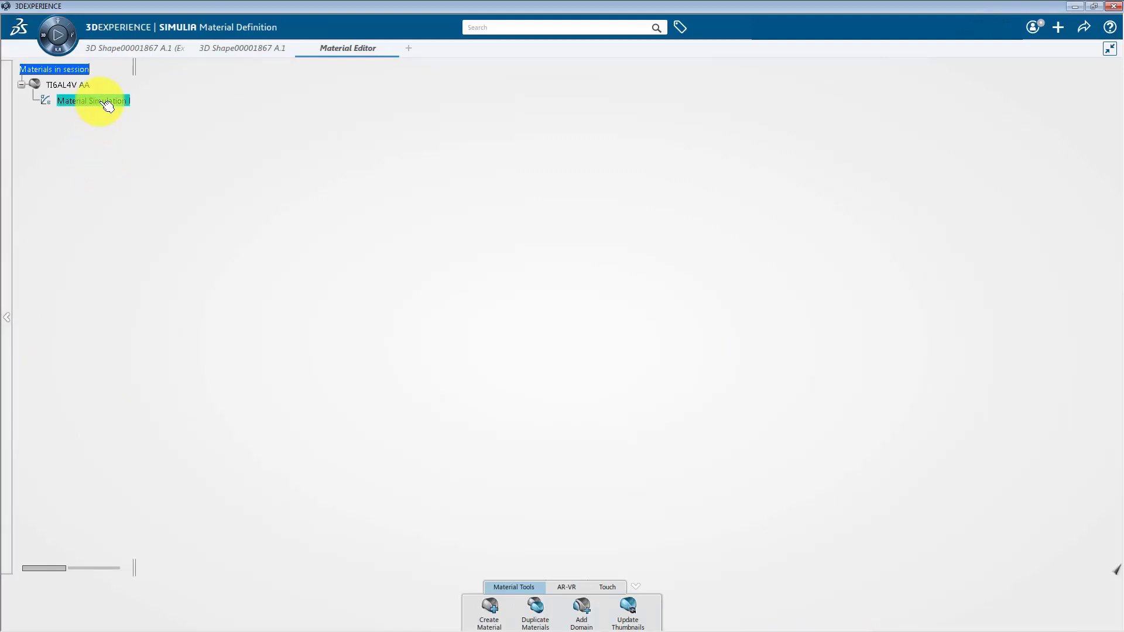
double_click(107, 105)
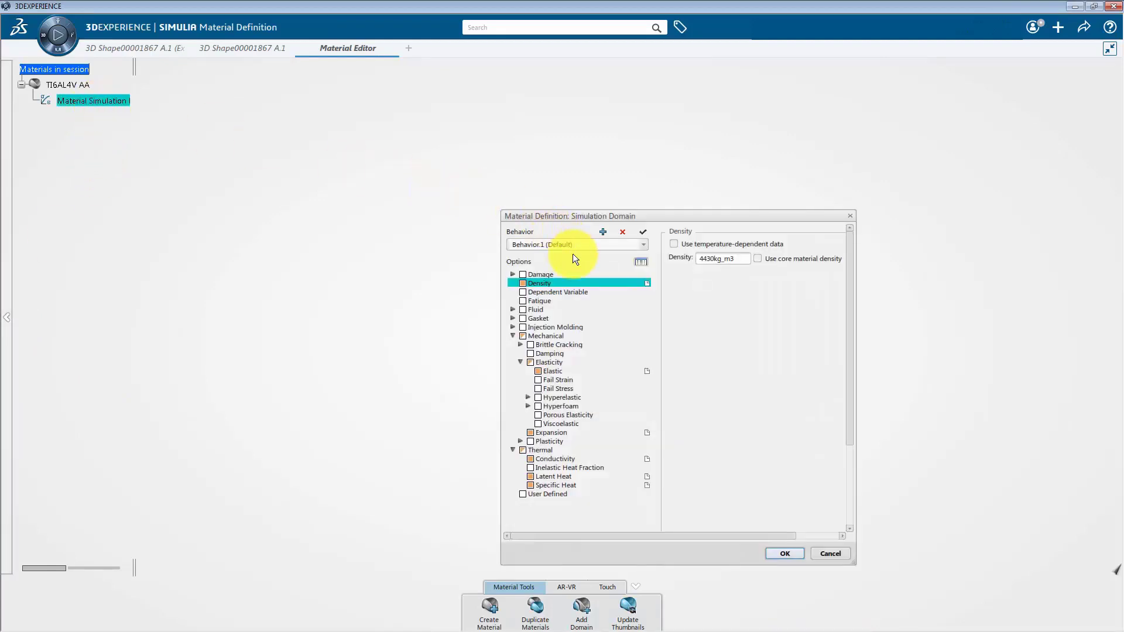
Review the Elastic, Conductivity and Latent Heat property tables.
mouse_move(587, 284)
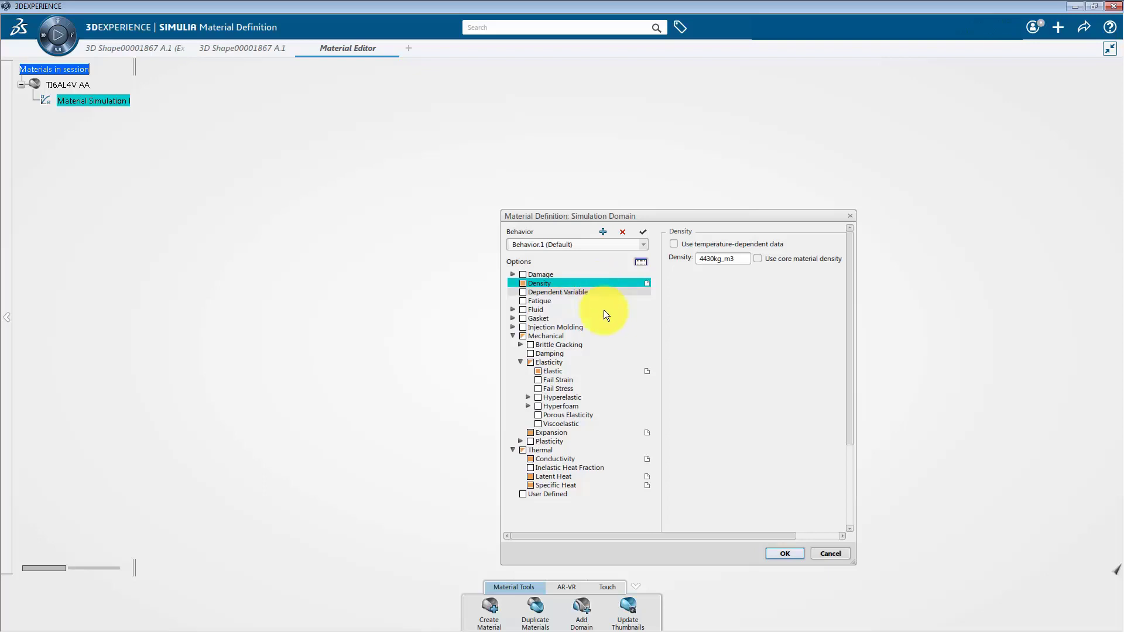
click(581, 369)
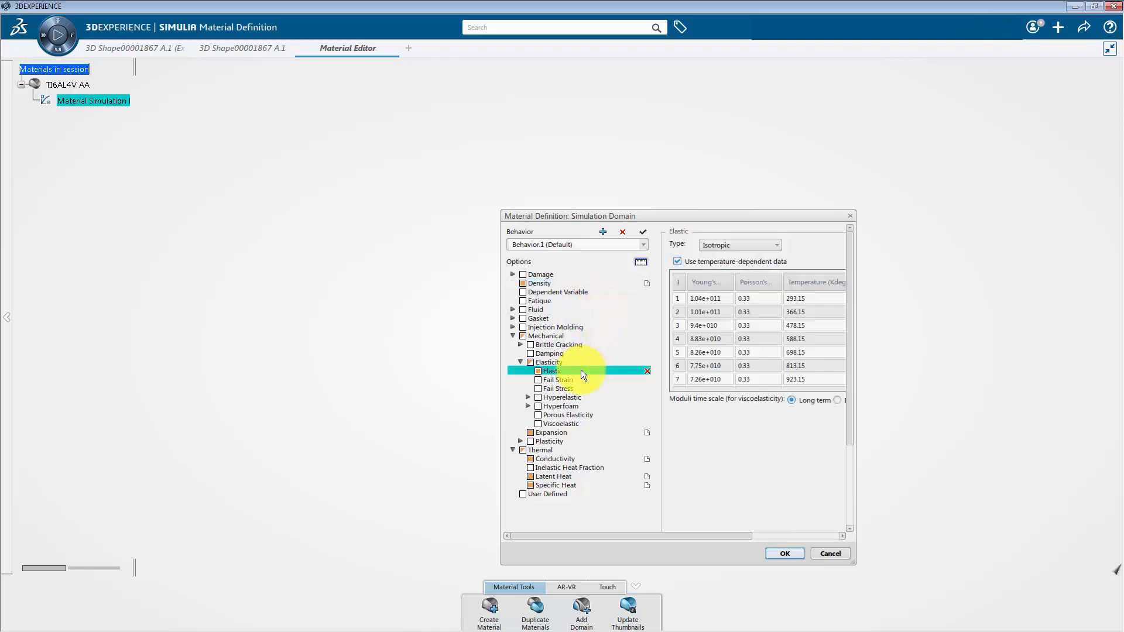
click(587, 459)
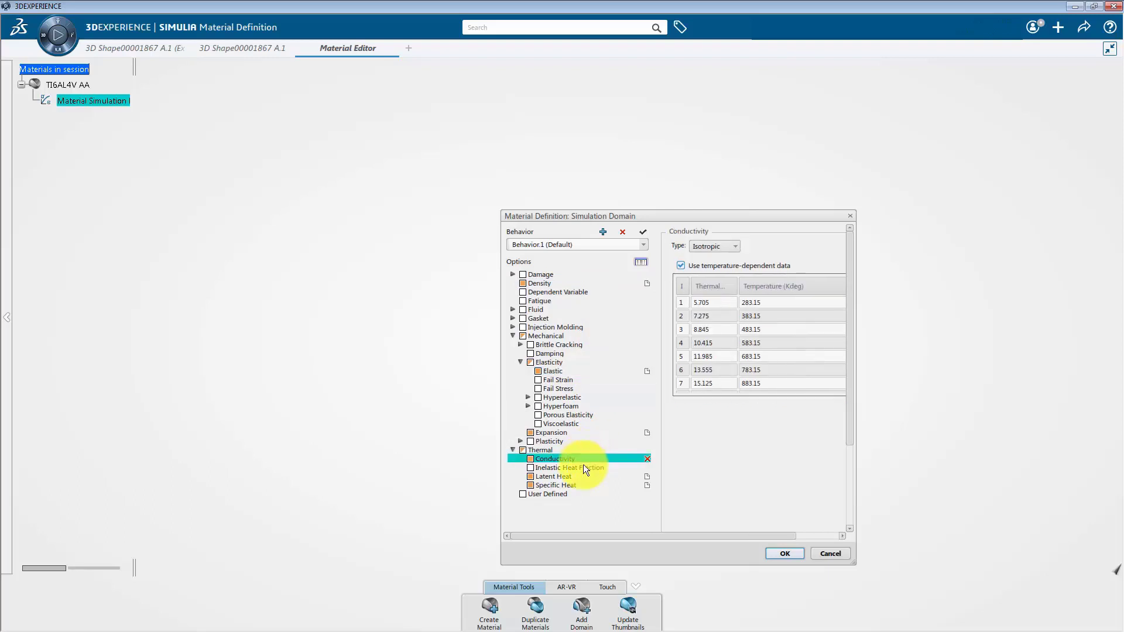
click(578, 479)
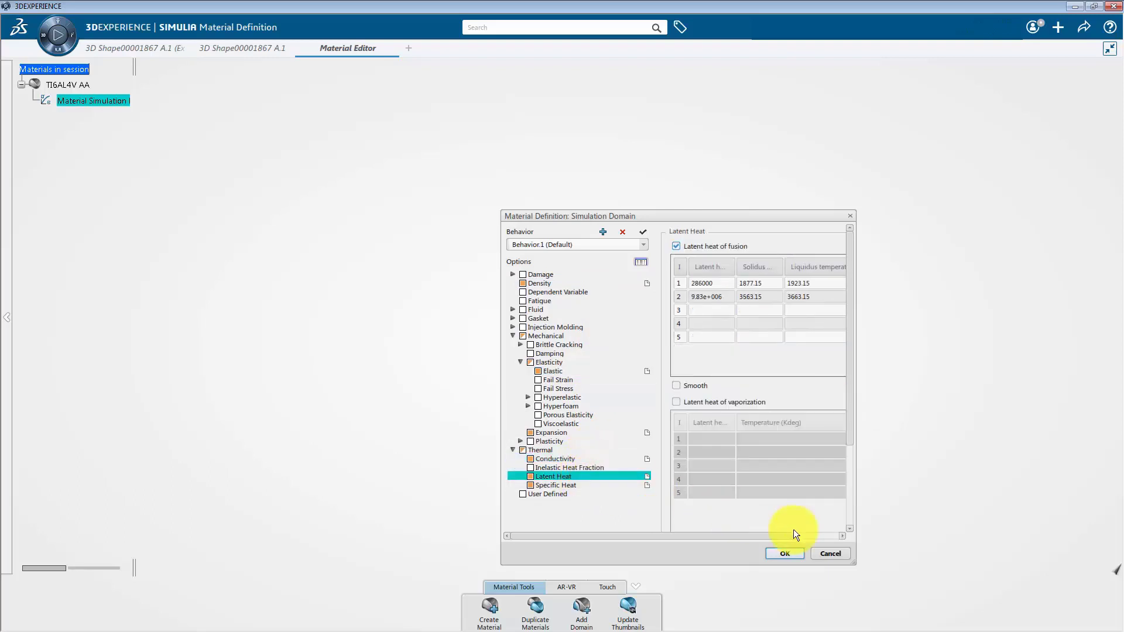
Cancel the material definition, return to 3D Shape00001867 A.1 and expand the Material Browser flyout under Tools.
click(830, 553)
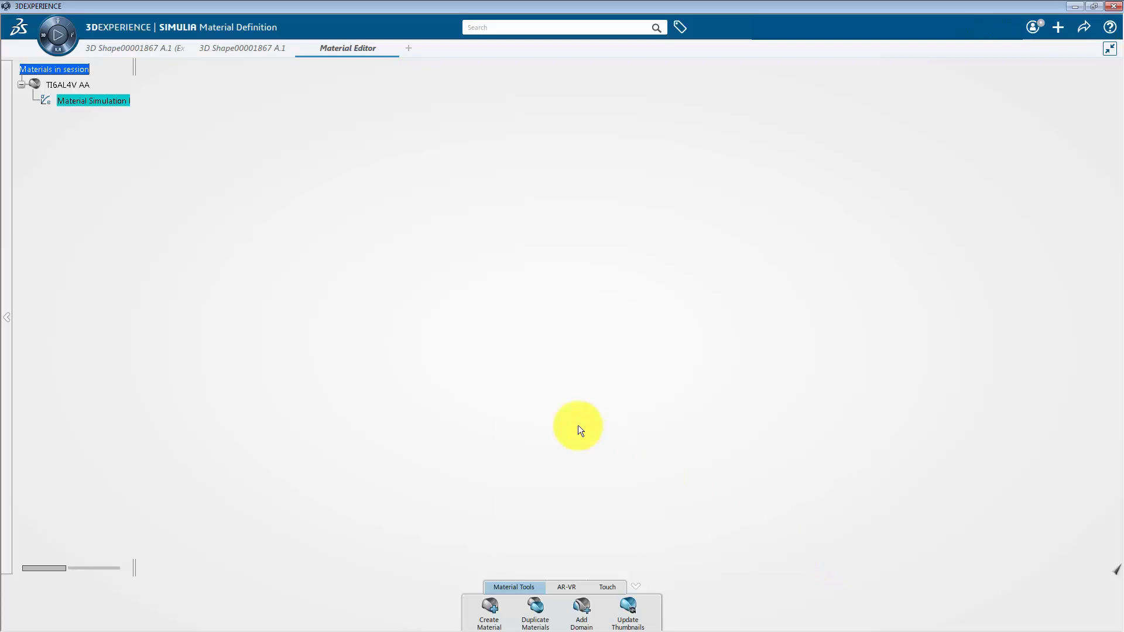
click(256, 50)
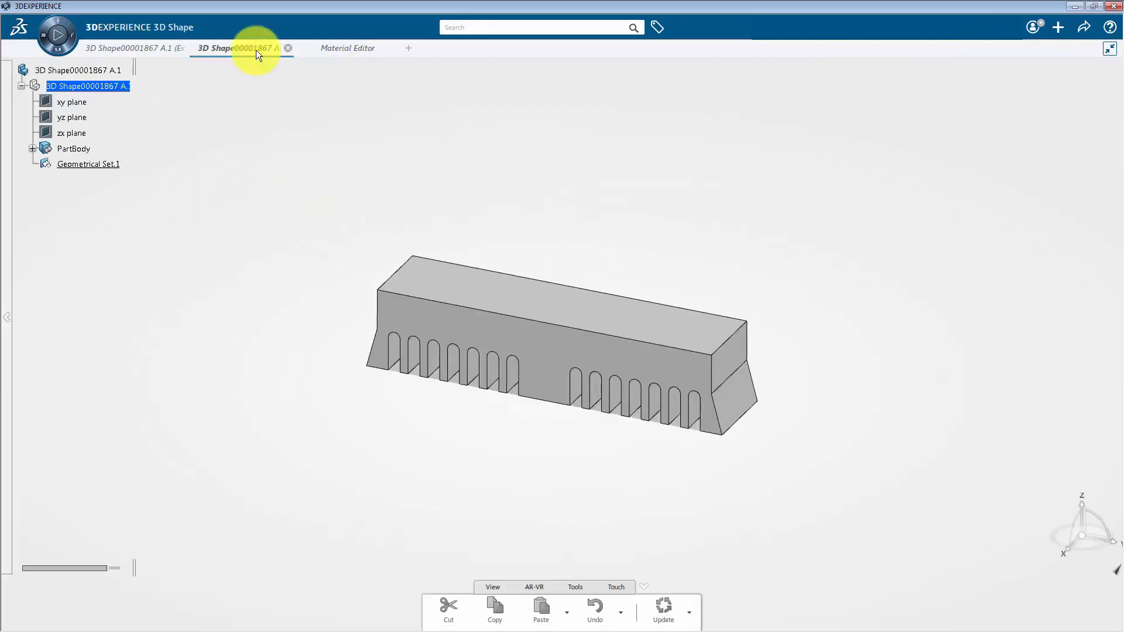
click(580, 587)
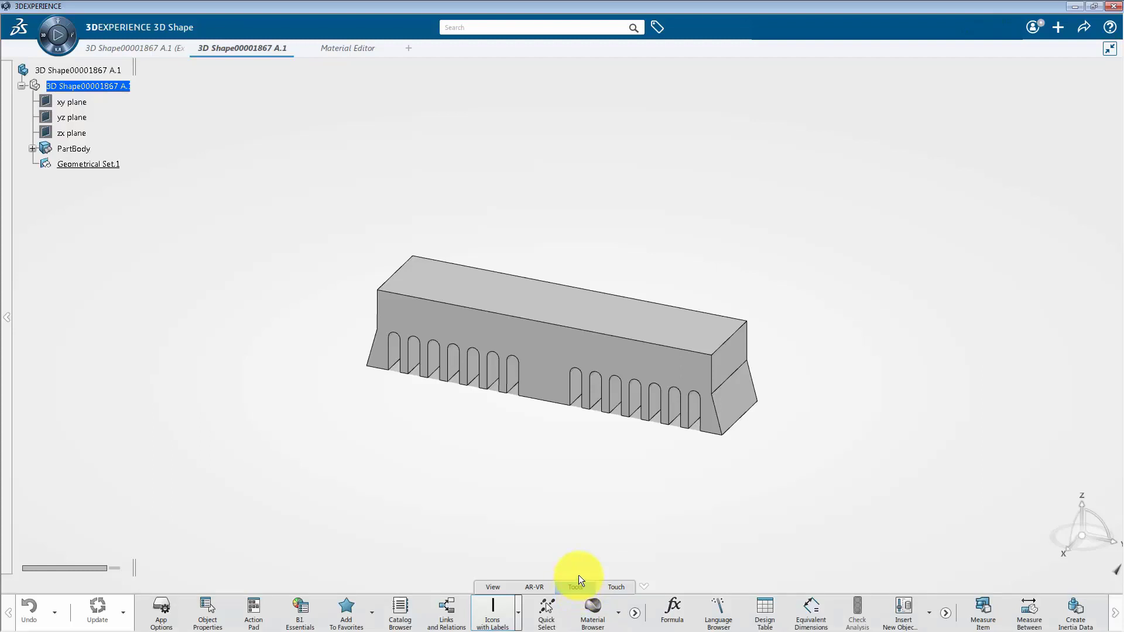
click(619, 617)
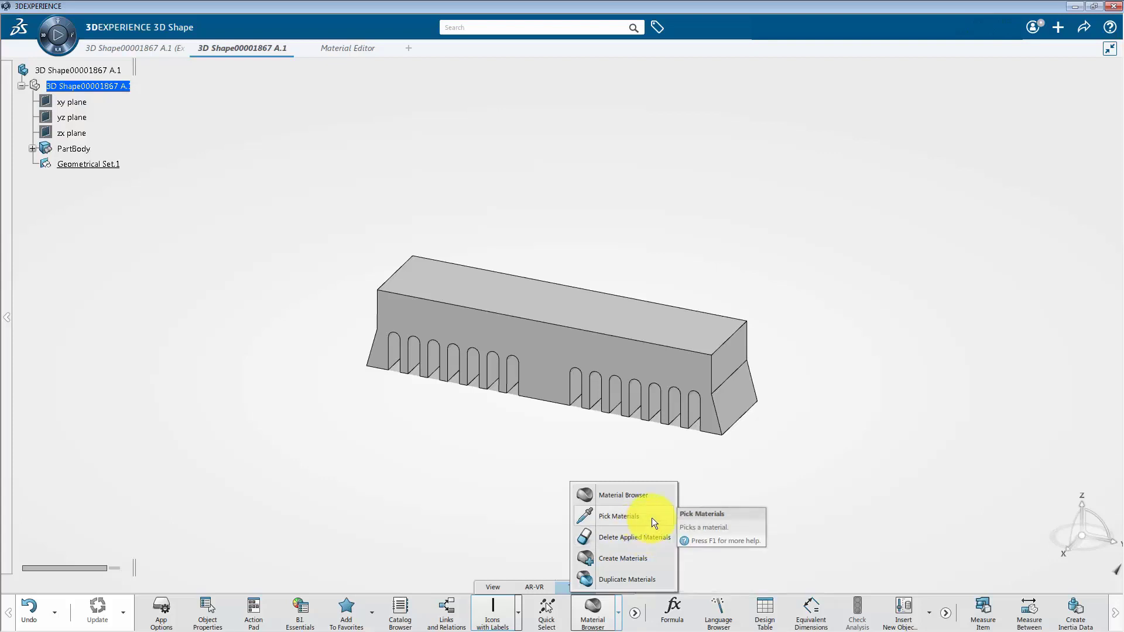
Apply the picked TI6AL4V material to PartBody as core material and confirm.
click(651, 518)
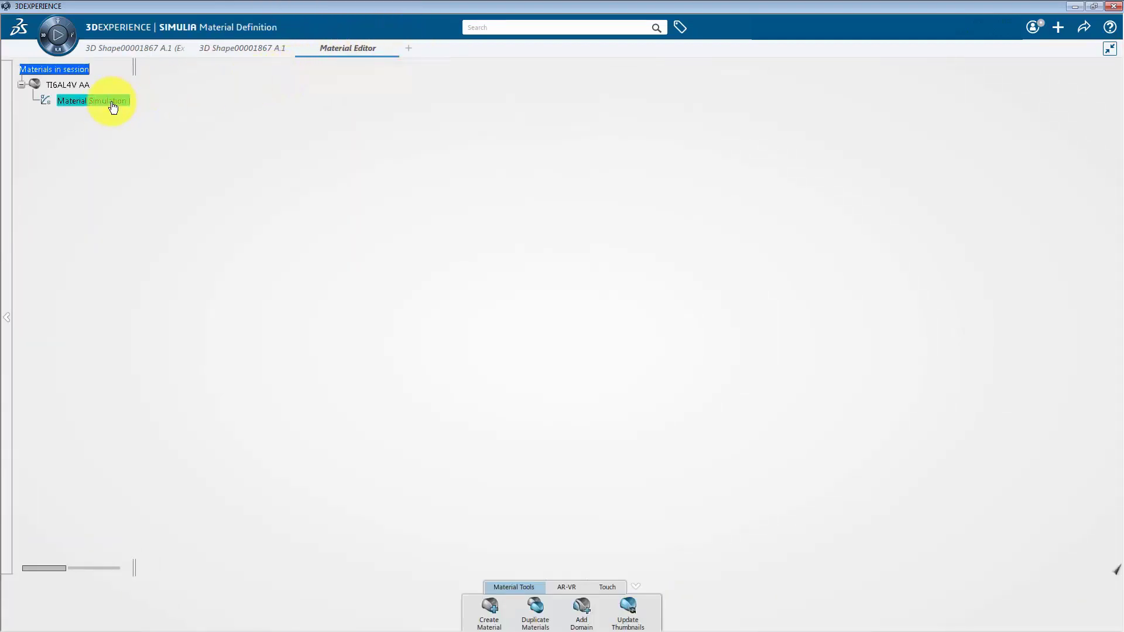
key(ctrl+Tab)
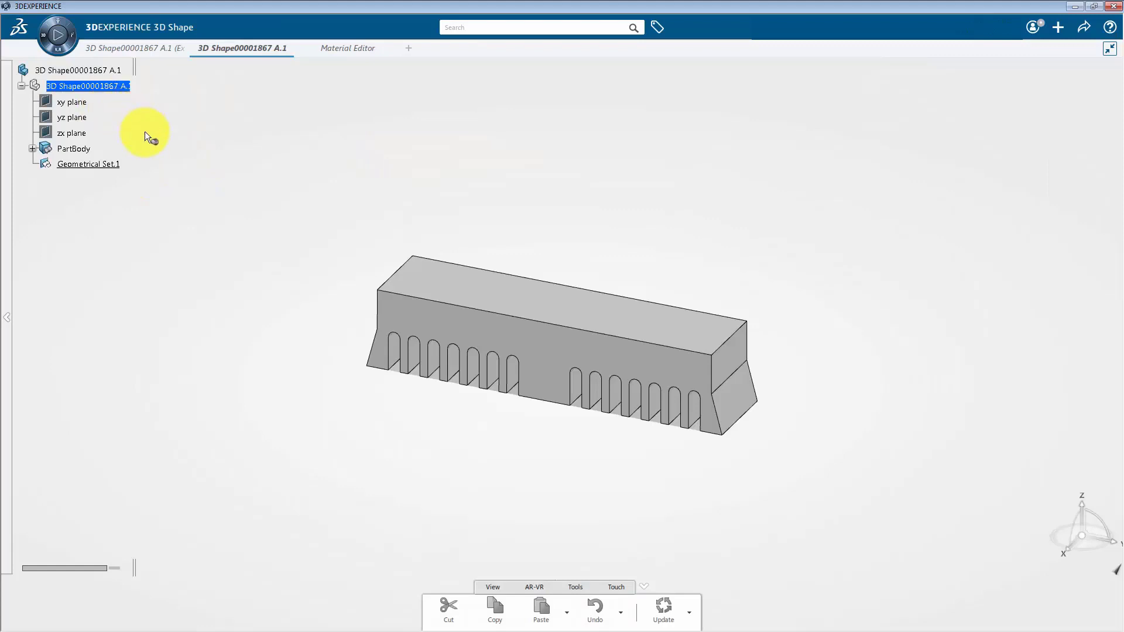
click(79, 145)
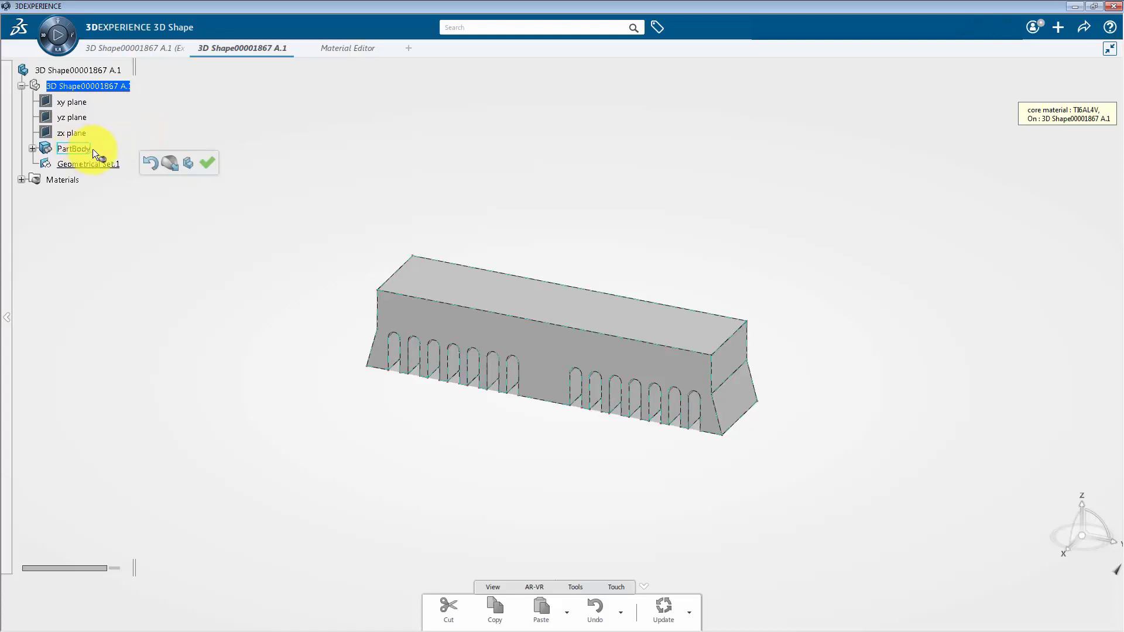
click(206, 163)
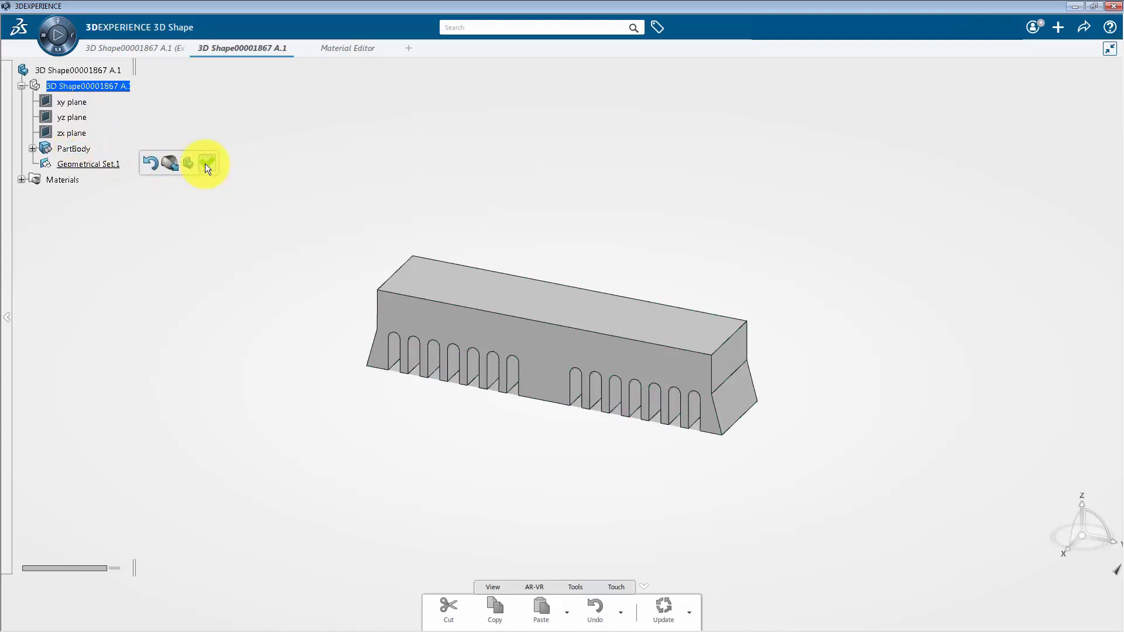
Inspect the Materials branch, then delete the applied TI6AL4V material using Delete Applied Materials.
click(22, 179)
click(33, 194)
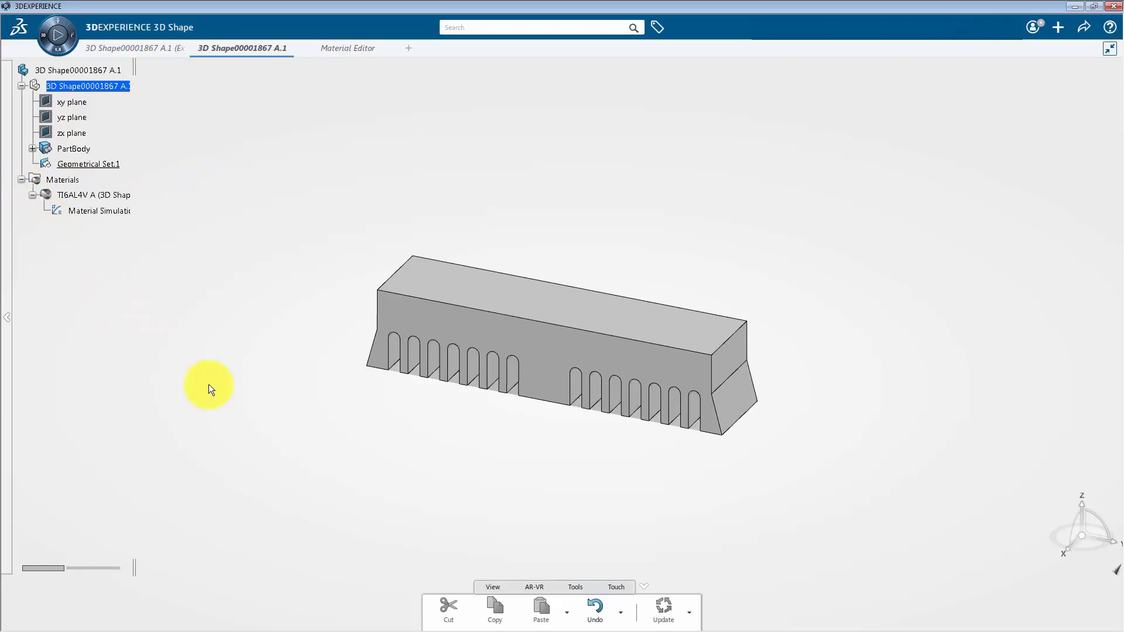
click(576, 586)
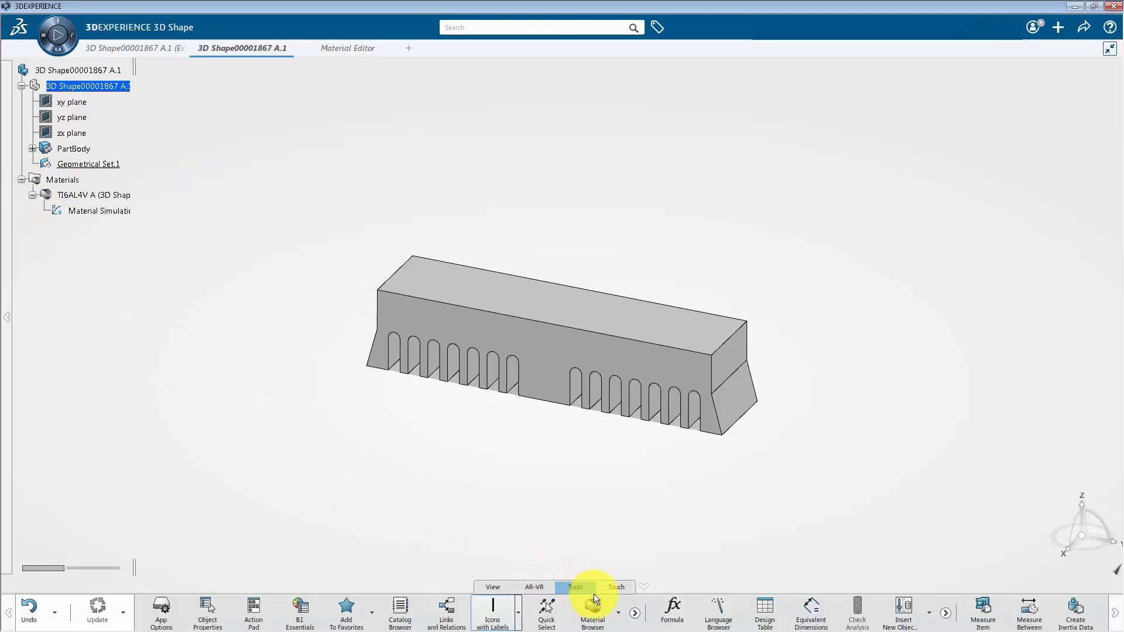
click(618, 612)
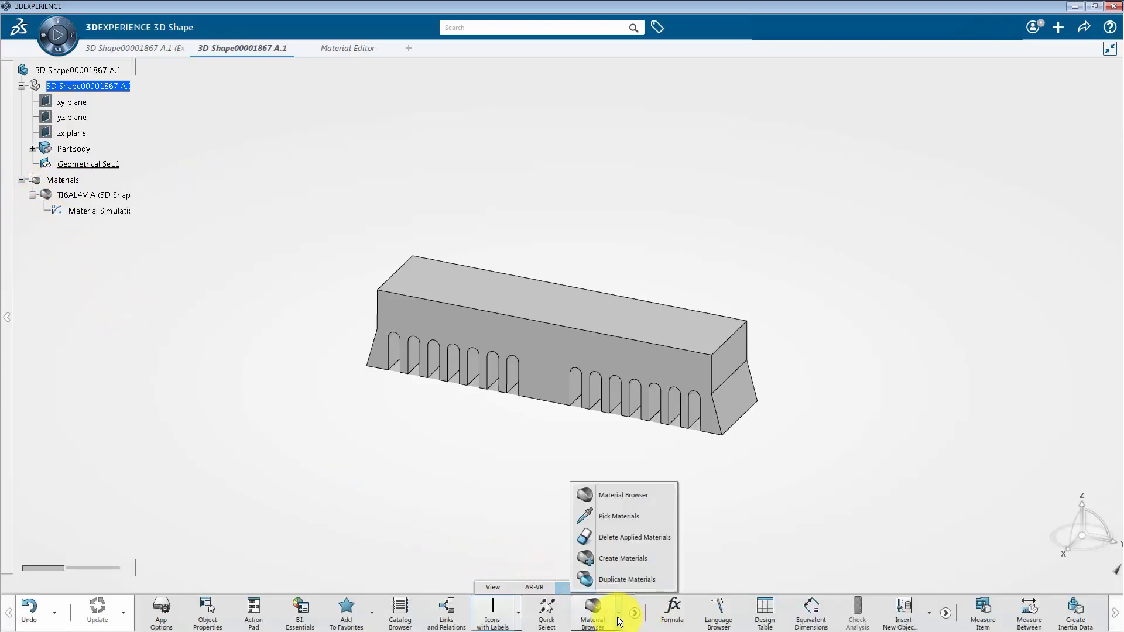
click(623, 538)
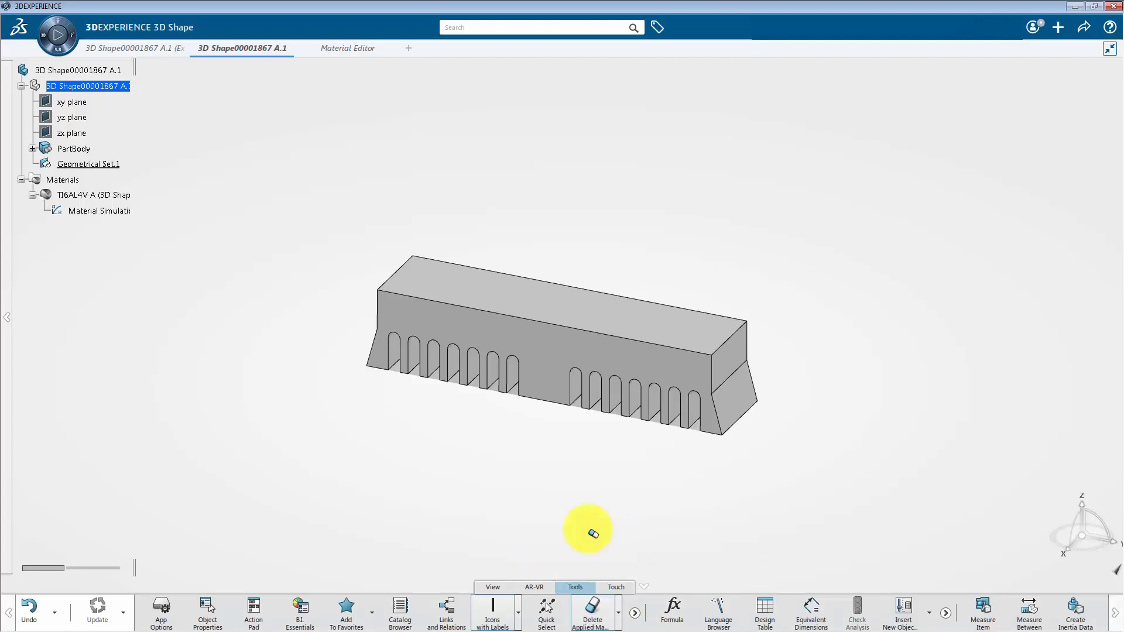
click(119, 201)
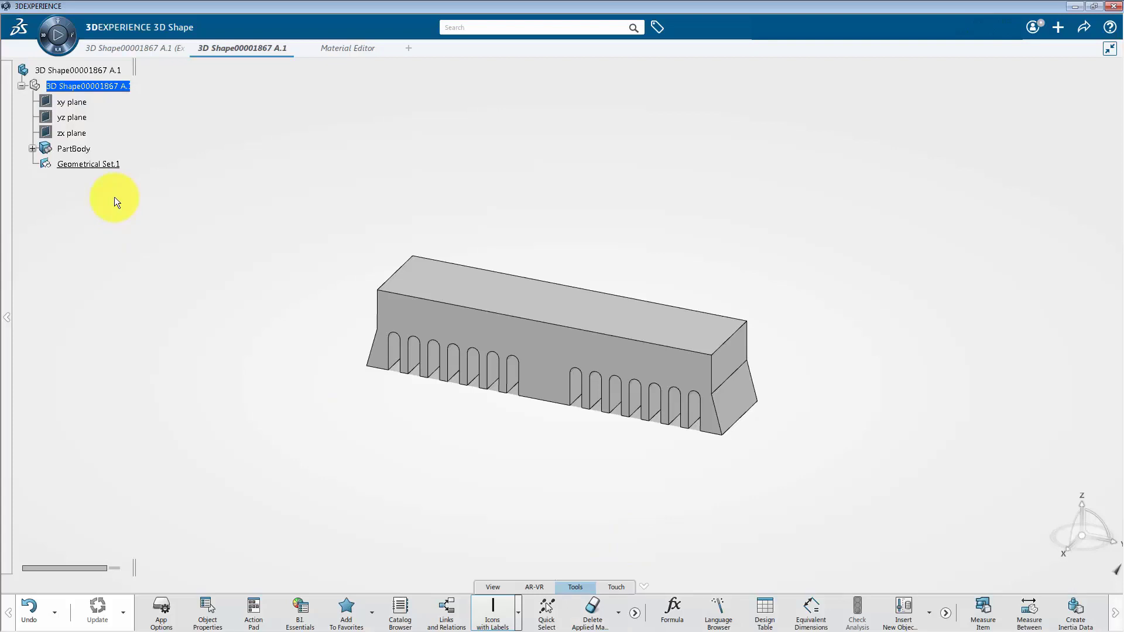
click(617, 604)
click(612, 496)
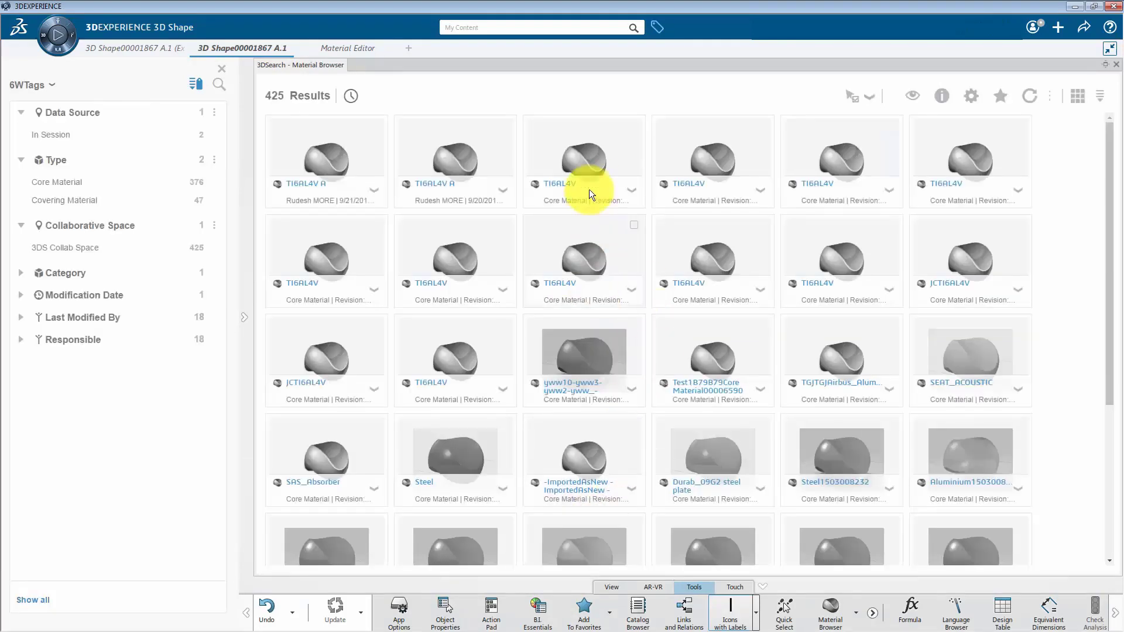
right_click(594, 164)
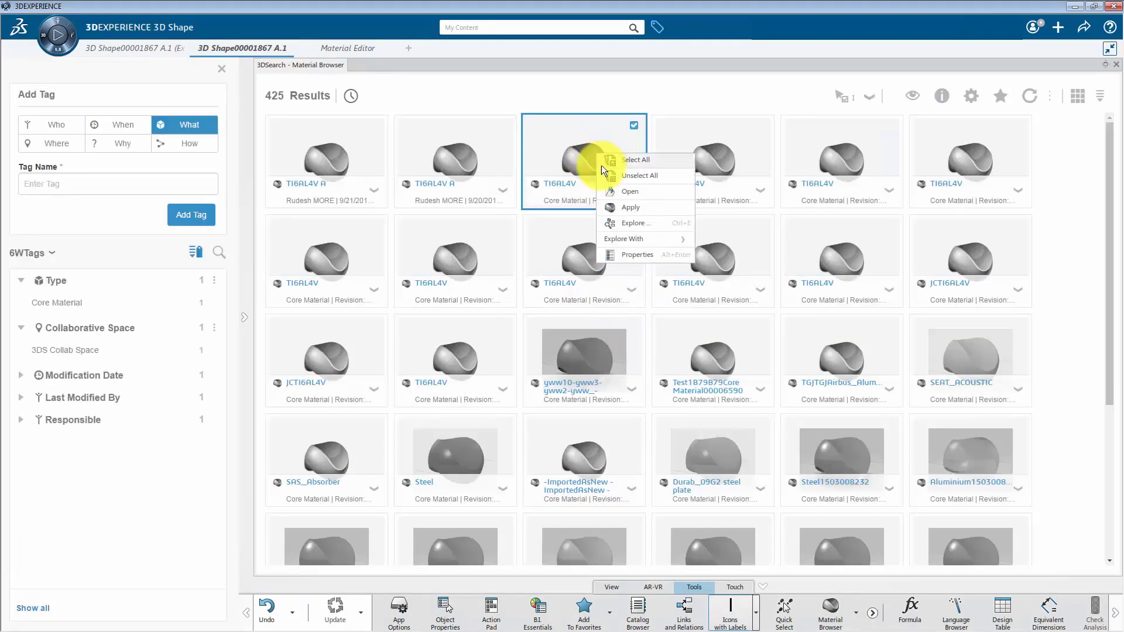
click(628, 208)
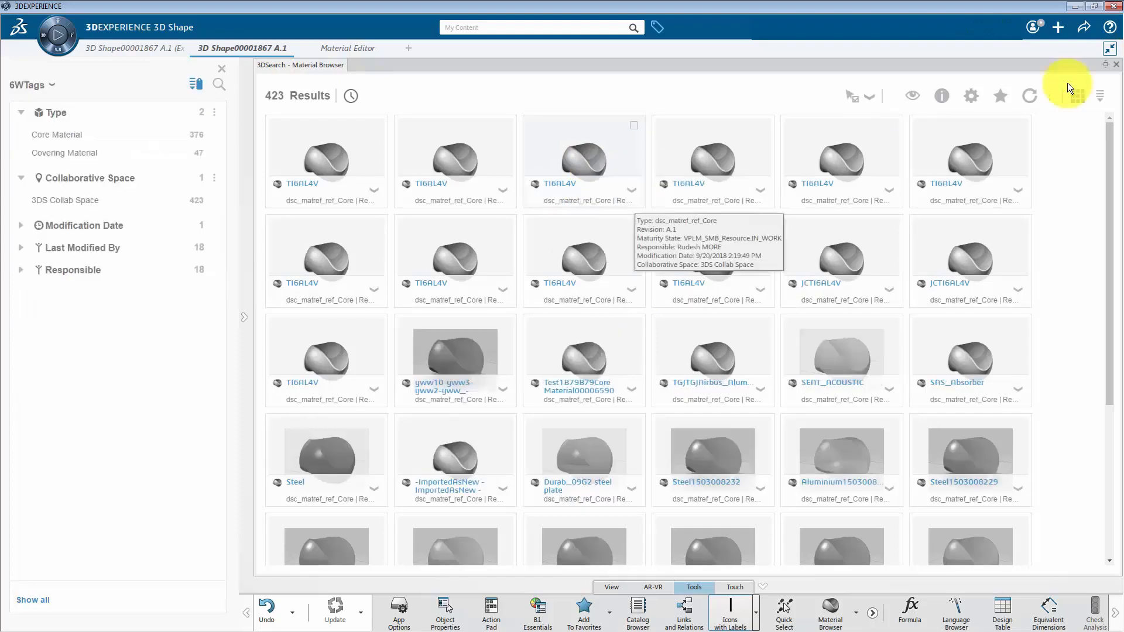
click(1115, 64)
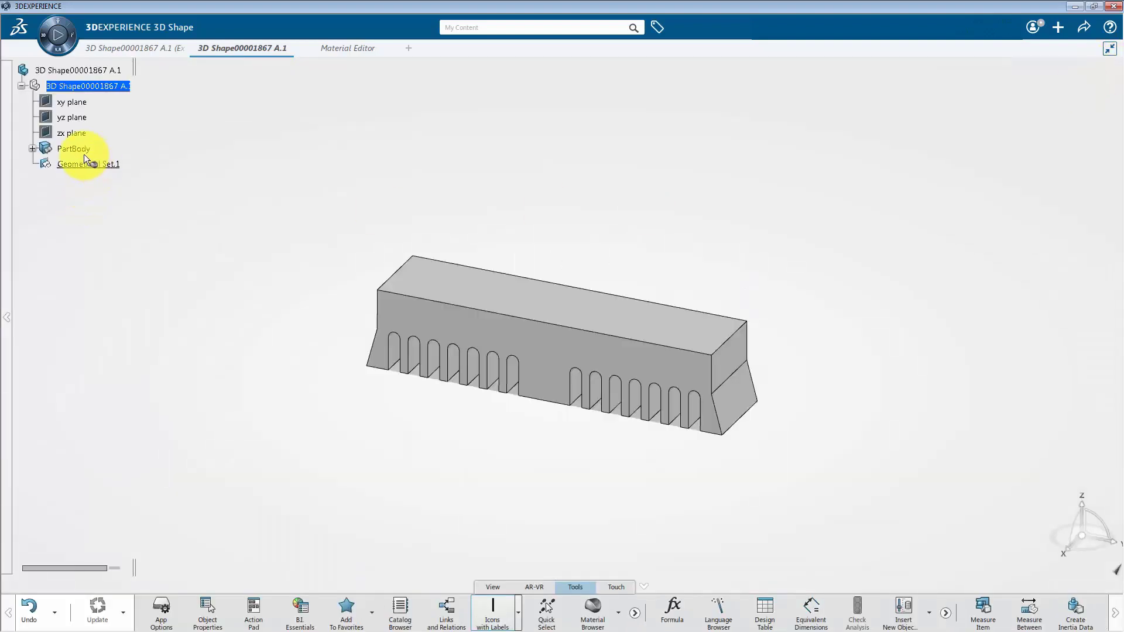
click(81, 149)
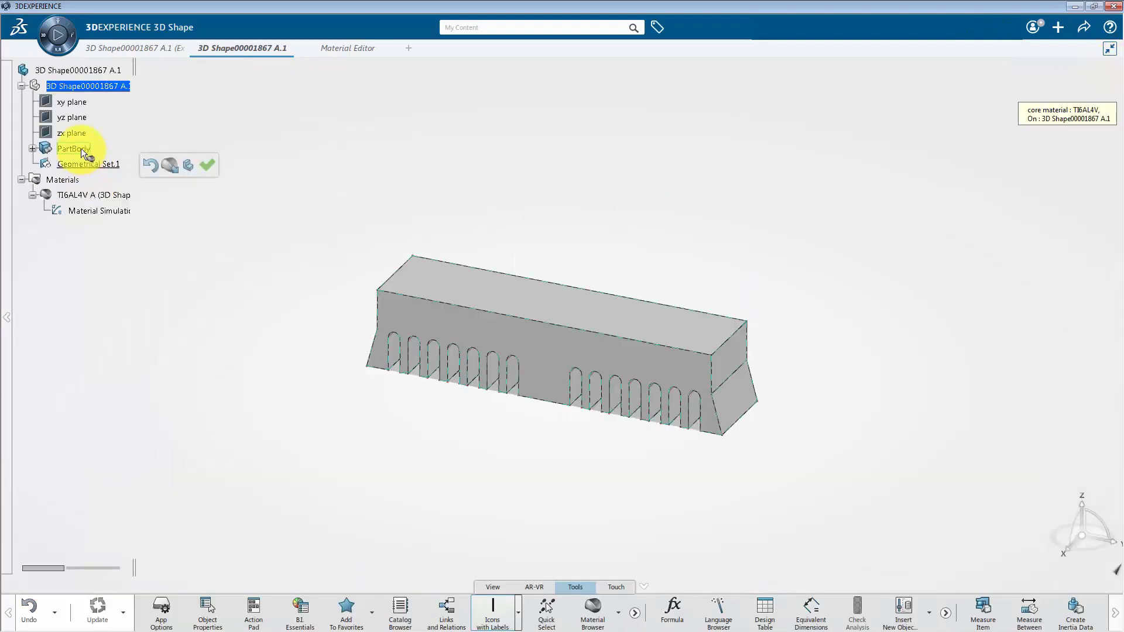
click(209, 167)
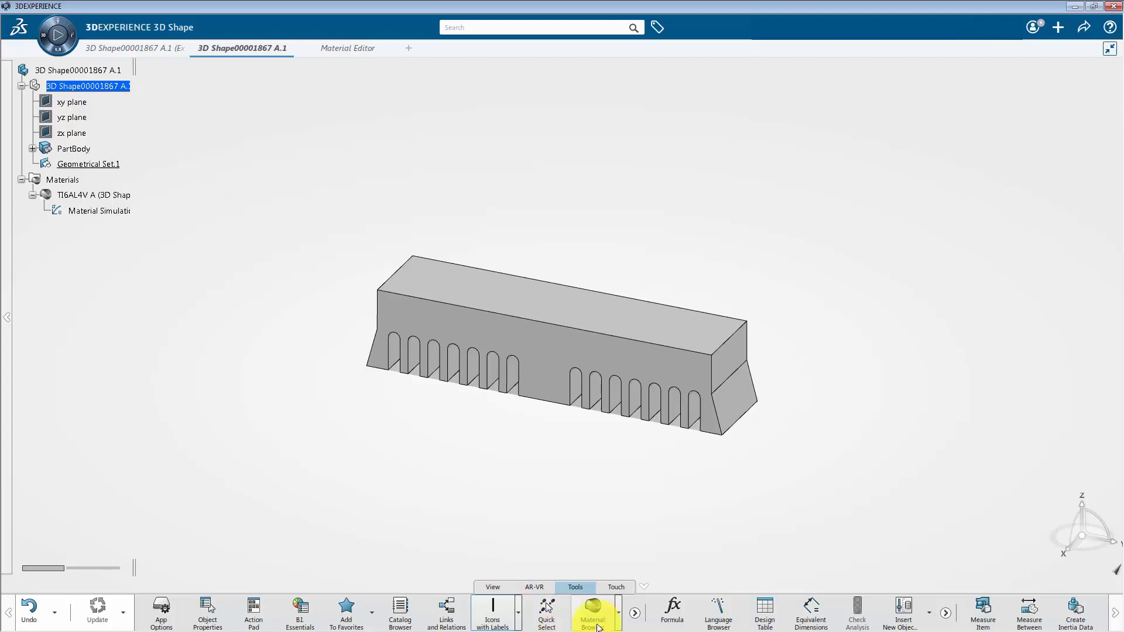
click(618, 613)
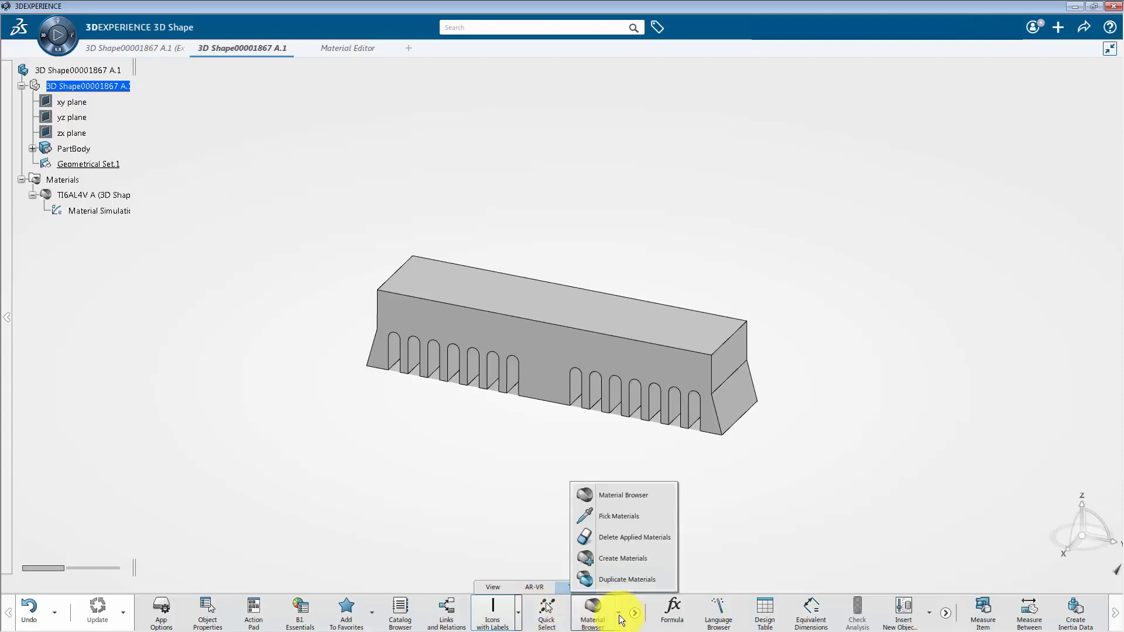
click(622, 537)
click(120, 198)
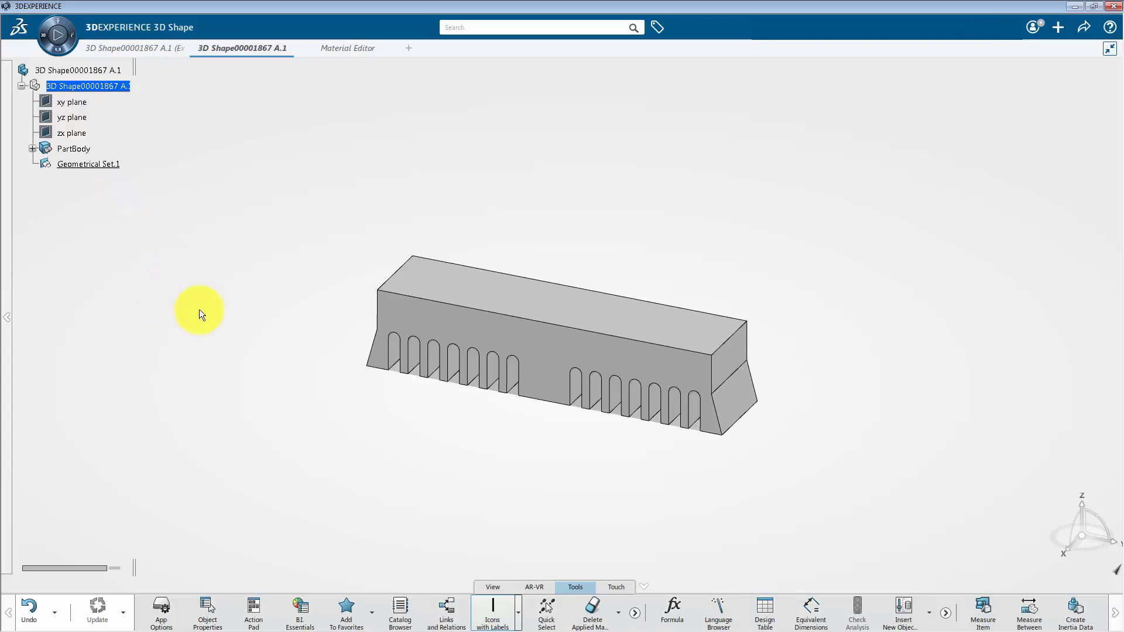
Pick the TI6AL4V material from My Content search, choose Apply, and close the search.
click(459, 28)
click(480, 92)
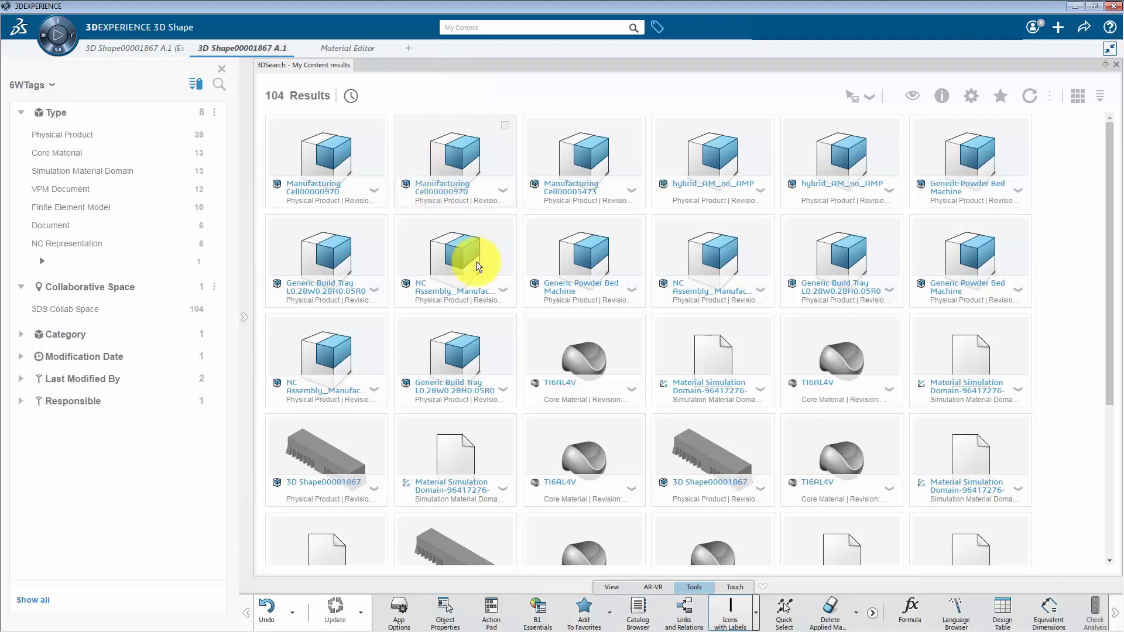
click(578, 347)
right_click(578, 348)
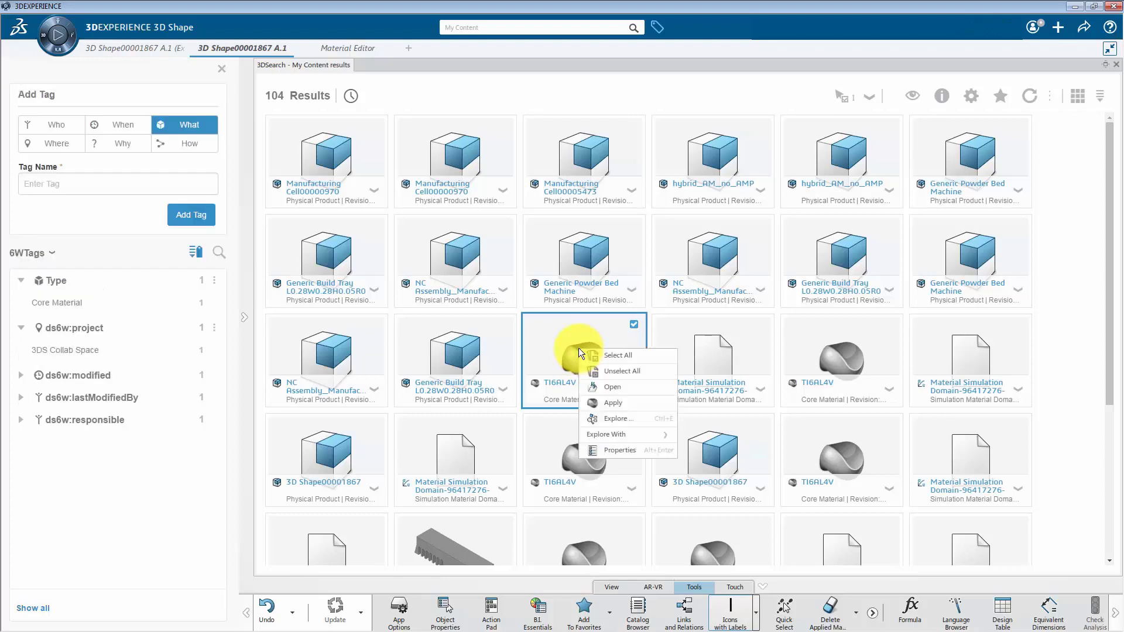
click(609, 403)
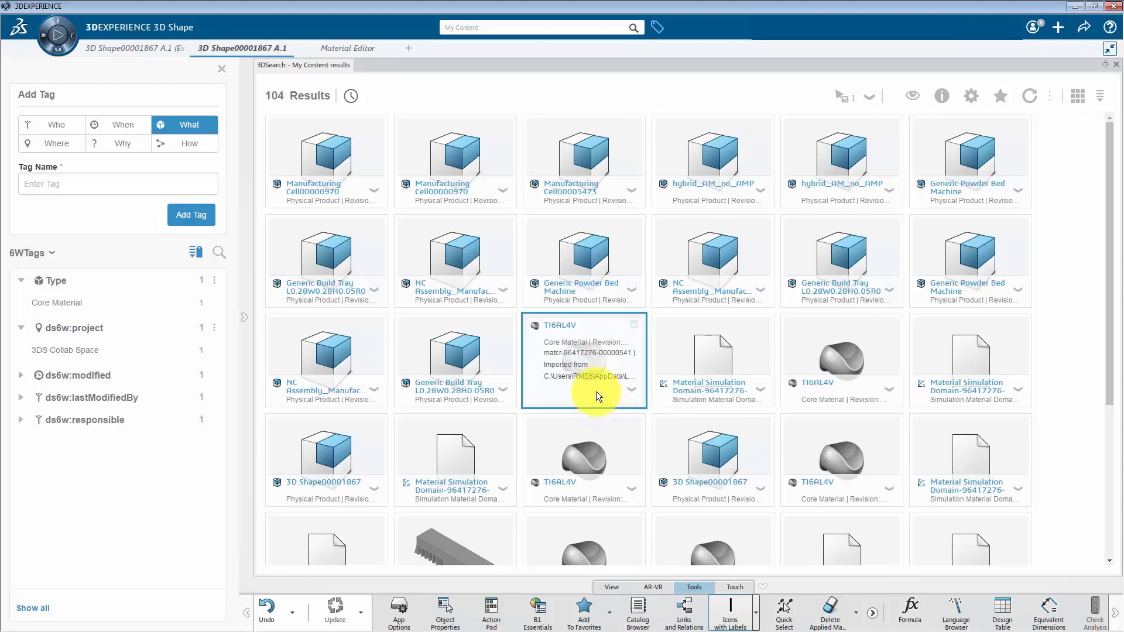
click(1116, 66)
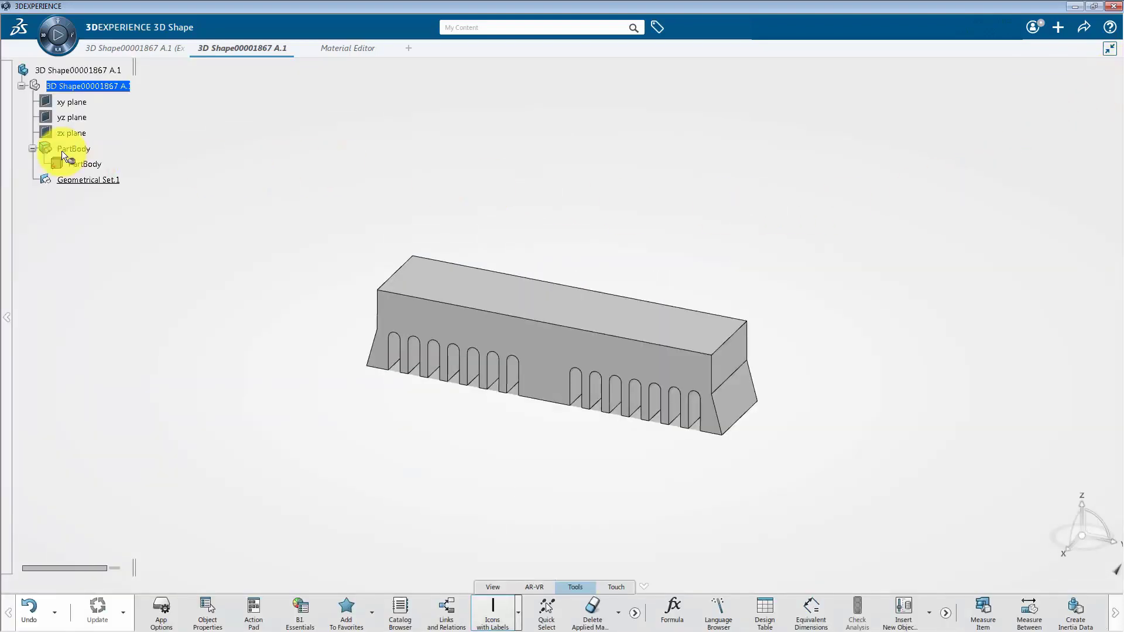
Apply TI6AL4V to PartBody, expand Materials and TI6AL4V A, and widen the tree.
click(68, 148)
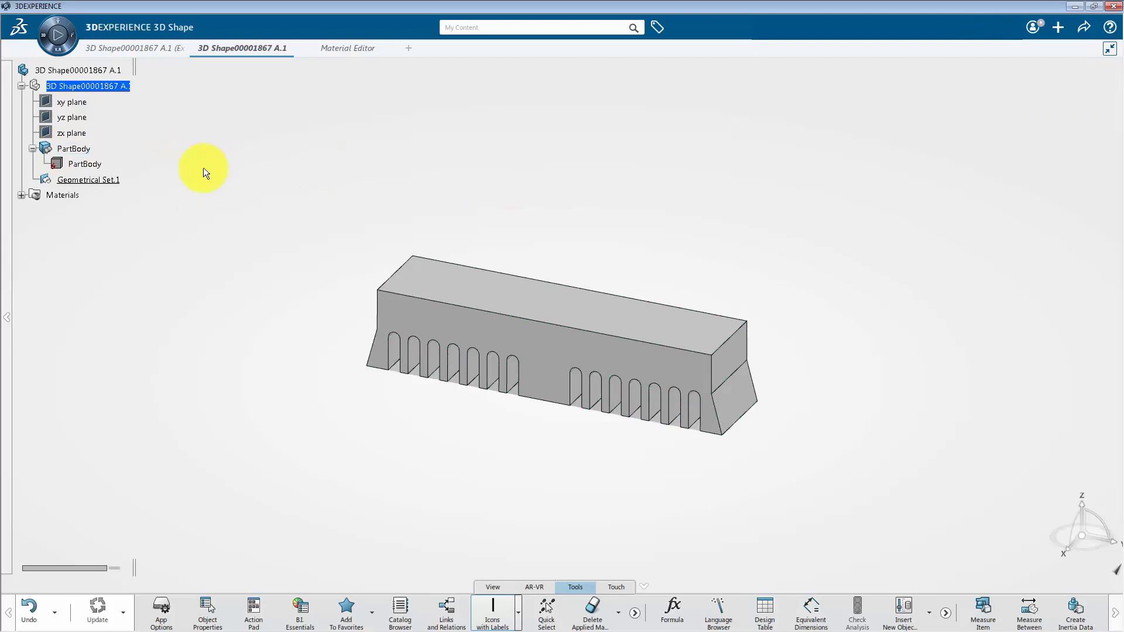
click(21, 195)
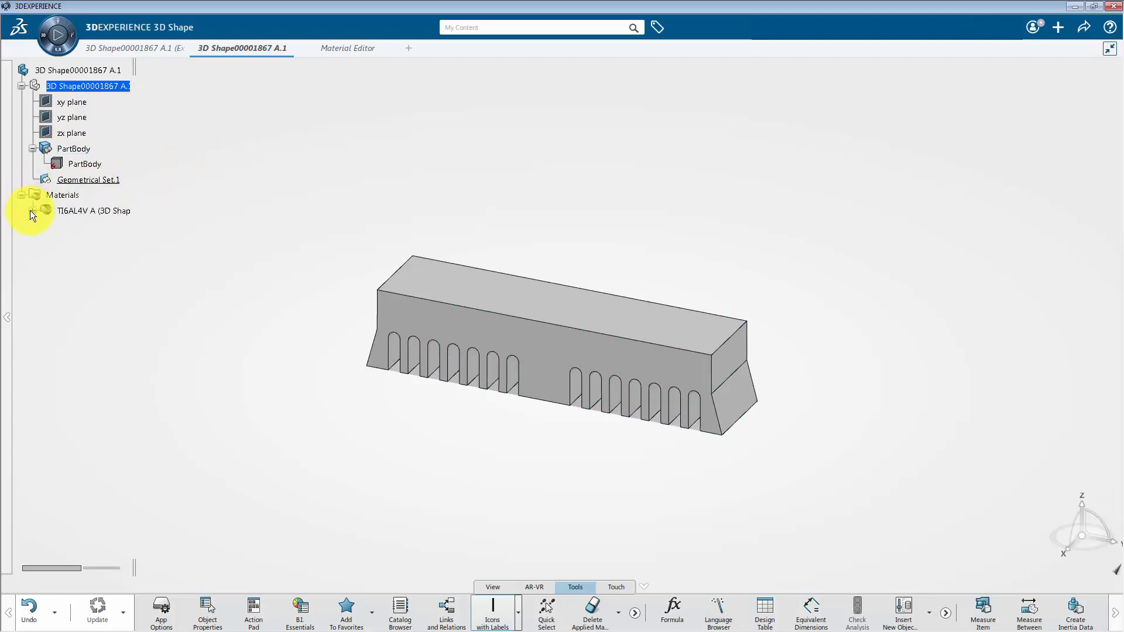
click(32, 211)
drag(131, 65, 182, 68)
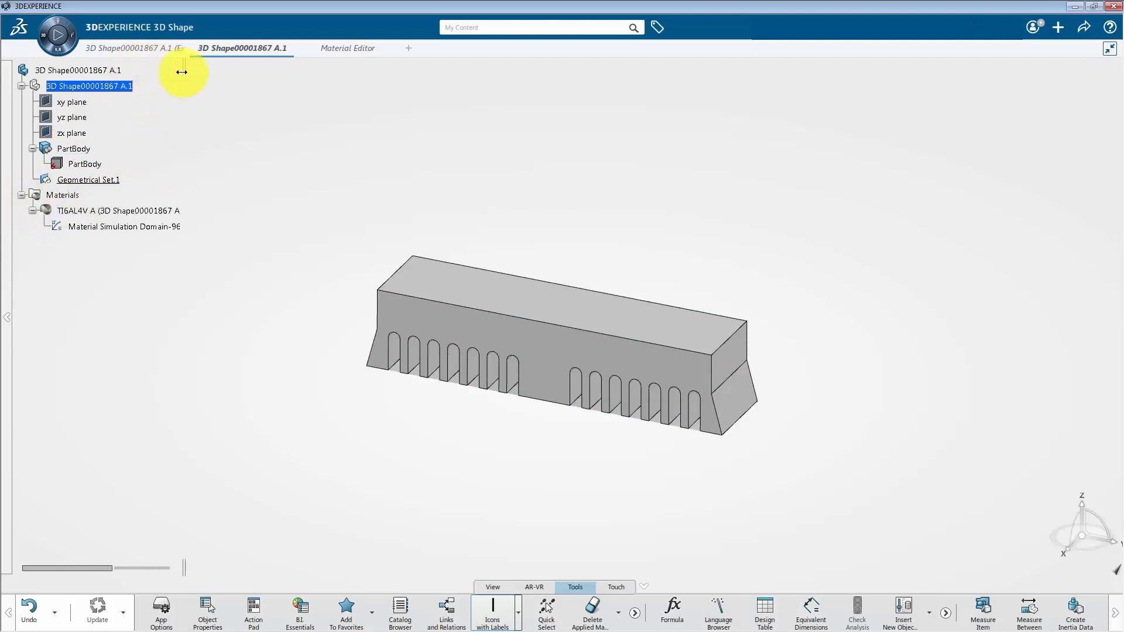